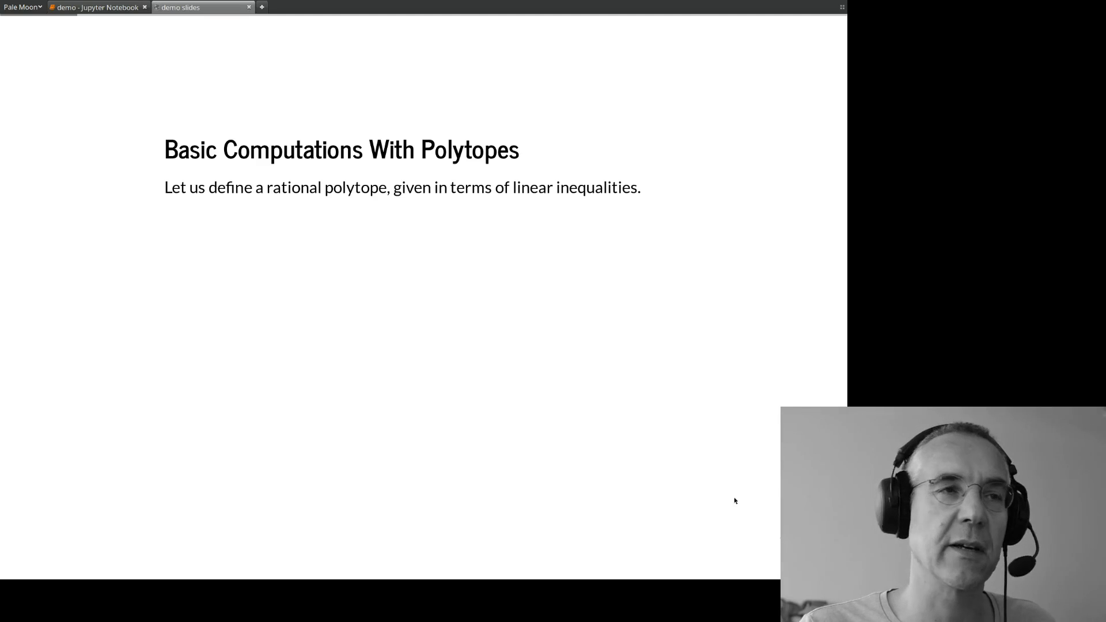
Reveal the knapsack polytope code cell and highlight its coefficients 40, -2, -3, -5
key("Right")
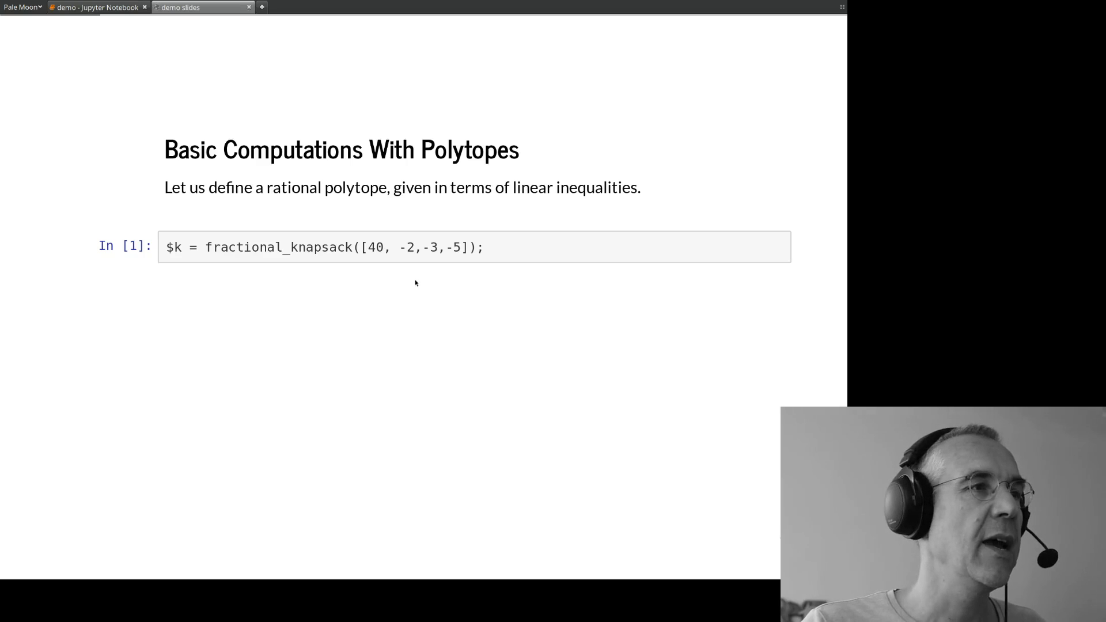
left_click_drag(363, 248, 471, 250)
triple_click(372, 248)
left_click(372, 248)
left_click_drag(408, 248, 463, 248)
left_click(496, 258)
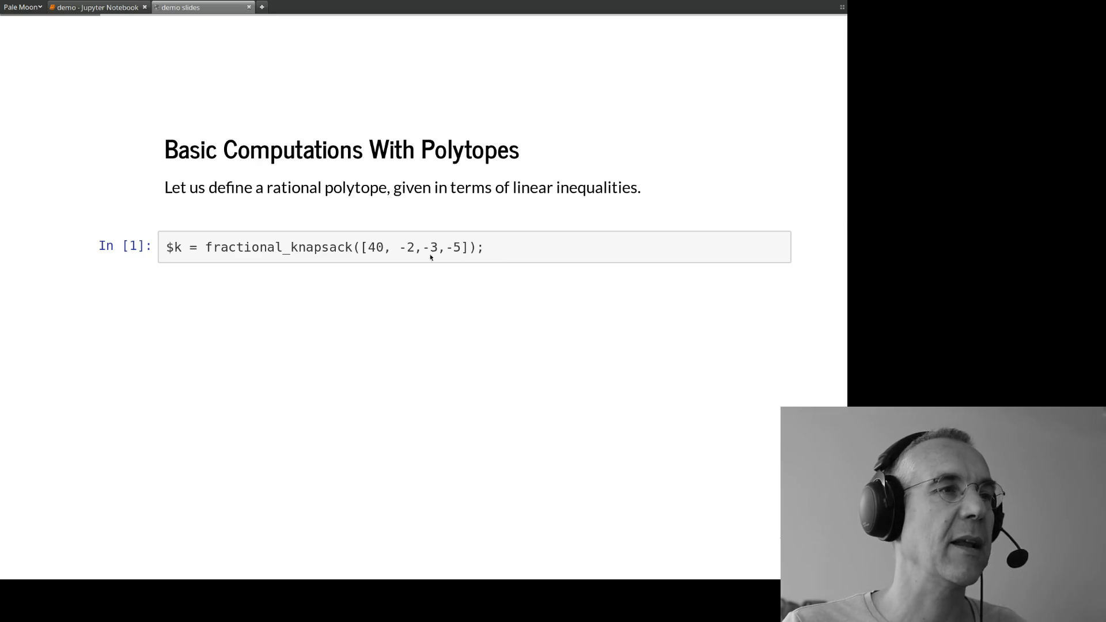
left_click_drag(361, 248, 467, 249)
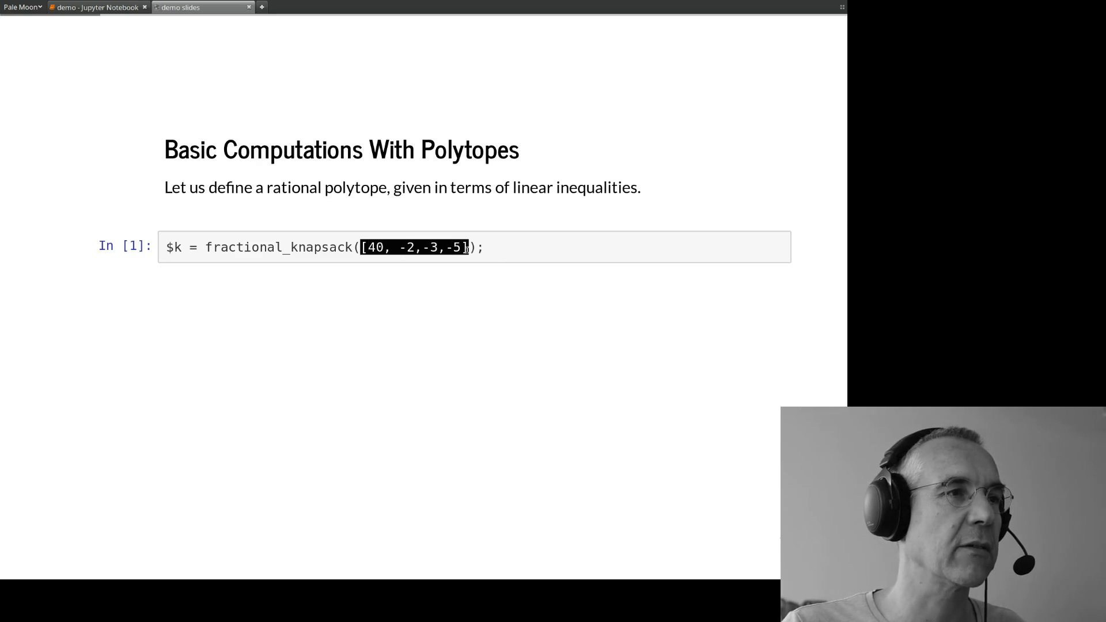
left_click(482, 278)
key("space")
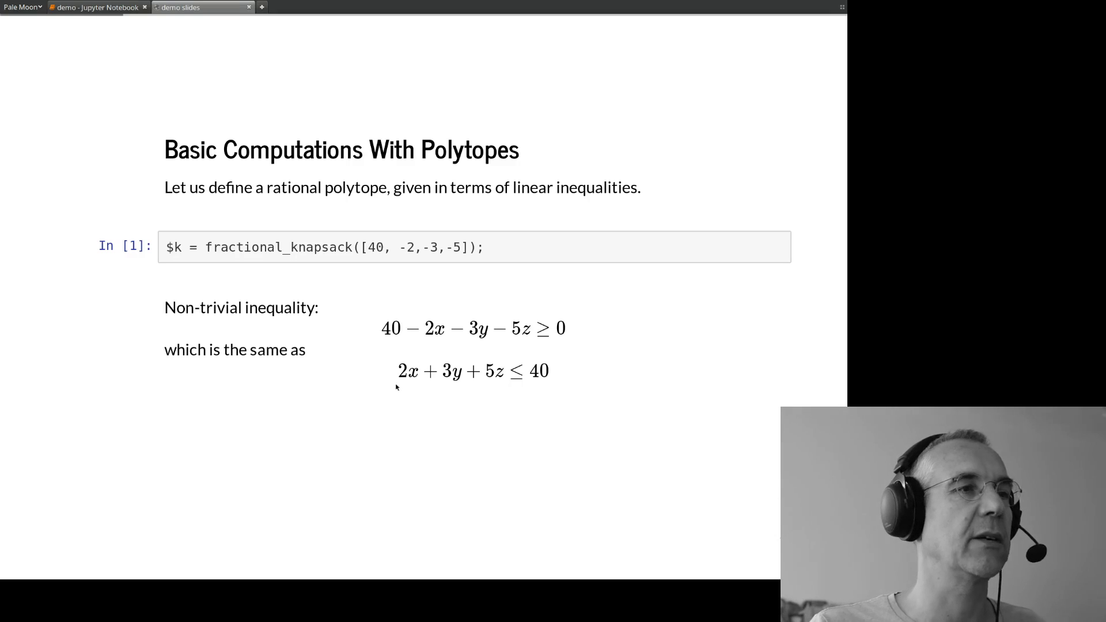
left_click_drag(392, 373, 573, 388)
left_click(576, 375)
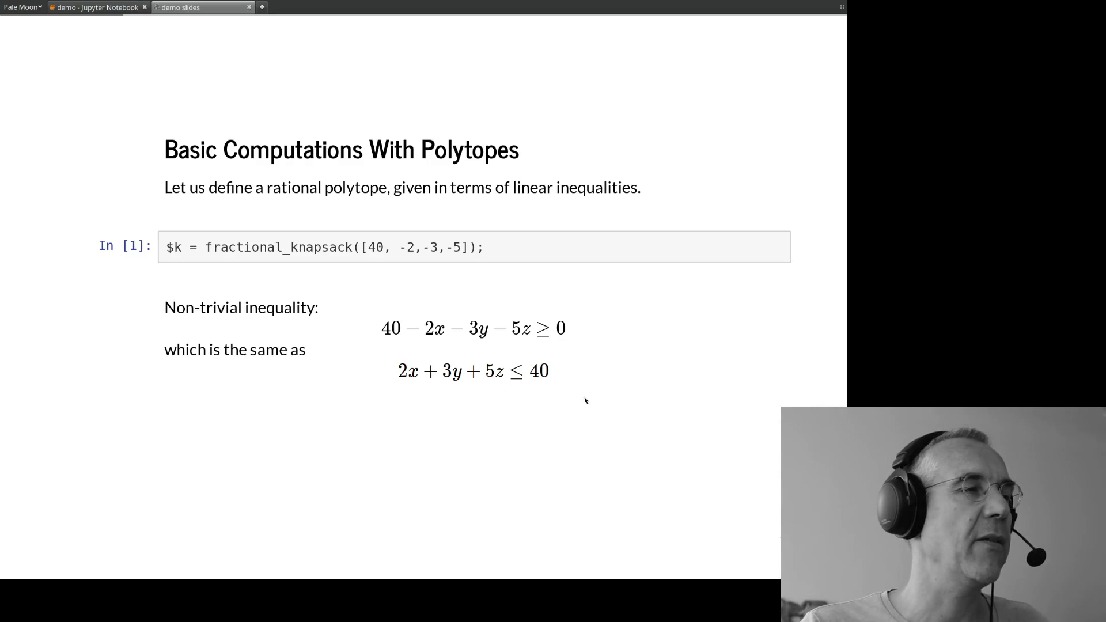
left_click_drag(182, 249, 168, 250)
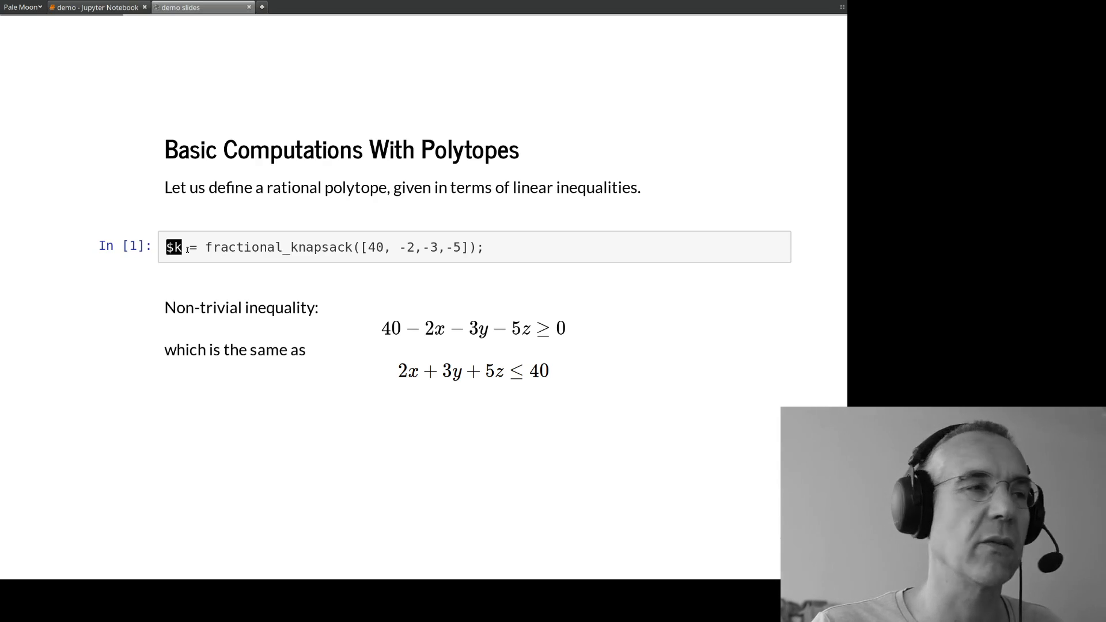
left_click(188, 251)
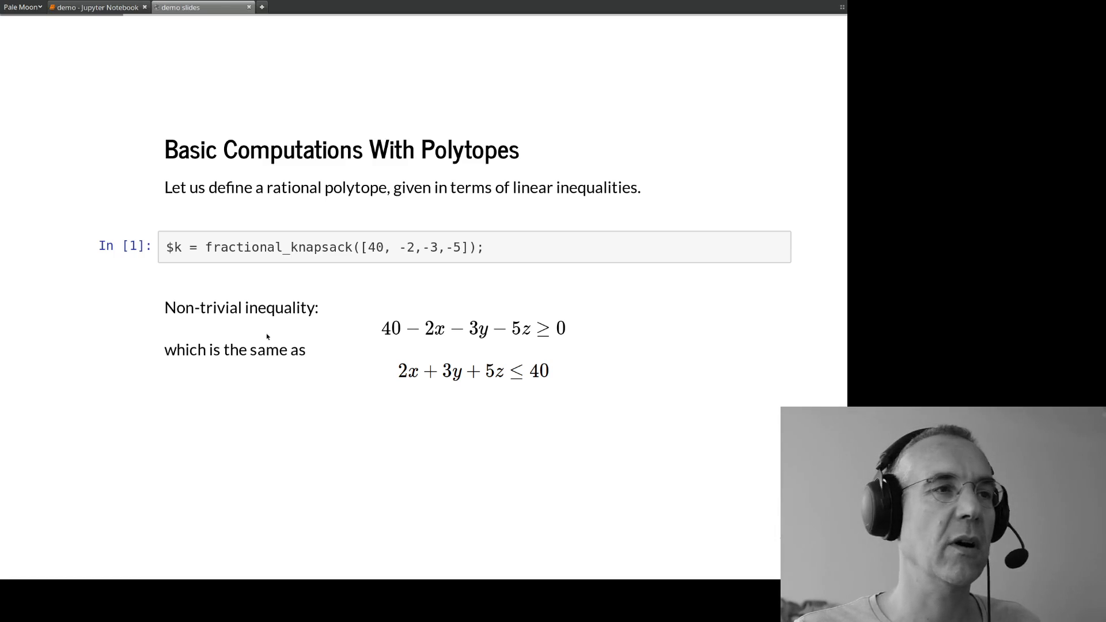
Reveal the note on currently known properties and advance to the $k->properties(); output slide
key("space")
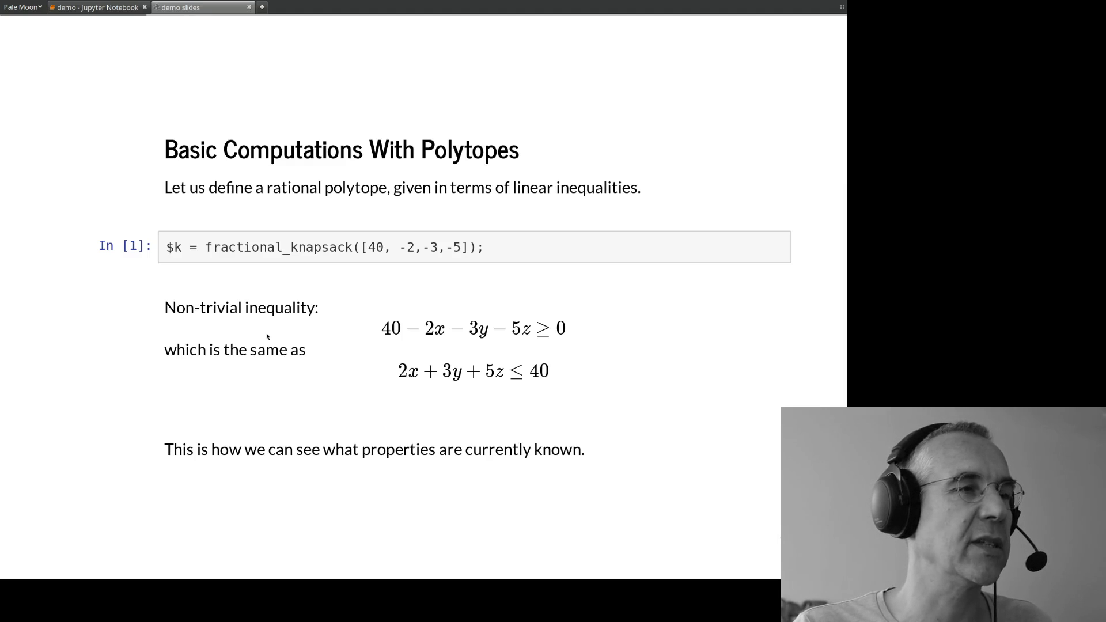
key("F5")
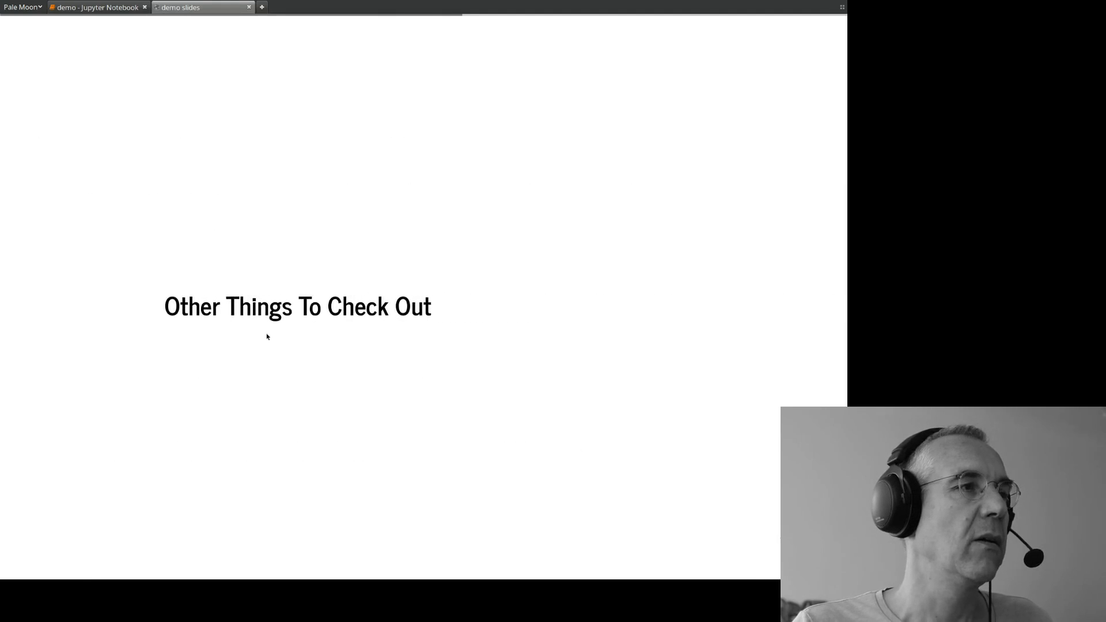
key("space")
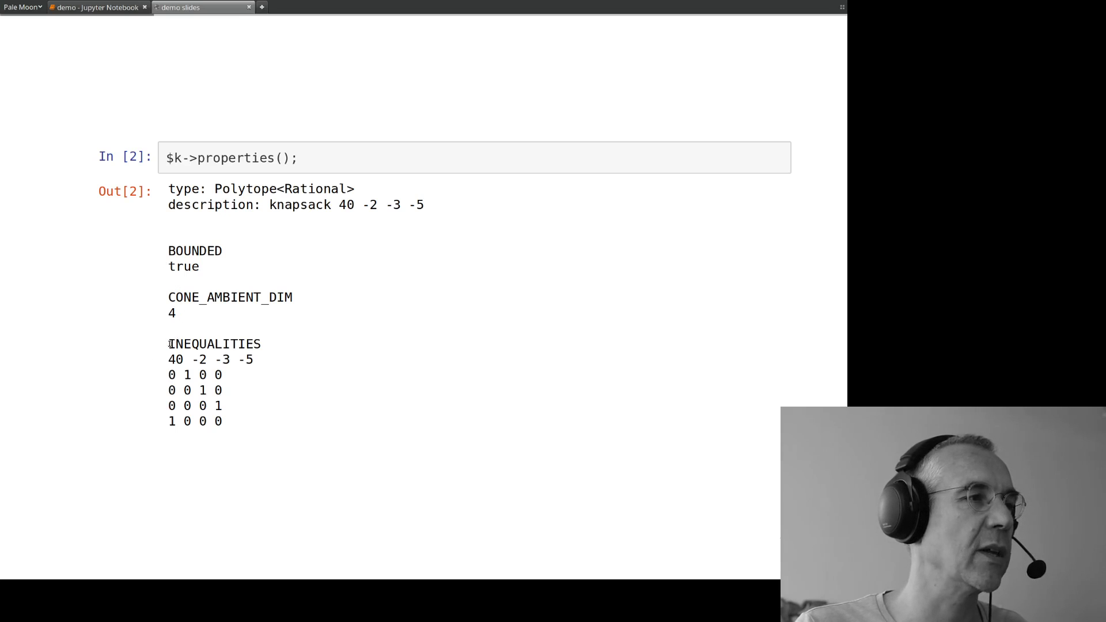
Highlight the INEQUALITIES rows in the output, ending on the last row 1 0 0 0
left_click_drag(169, 344, 167, 155)
left_click_drag(168, 430, 220, 412)
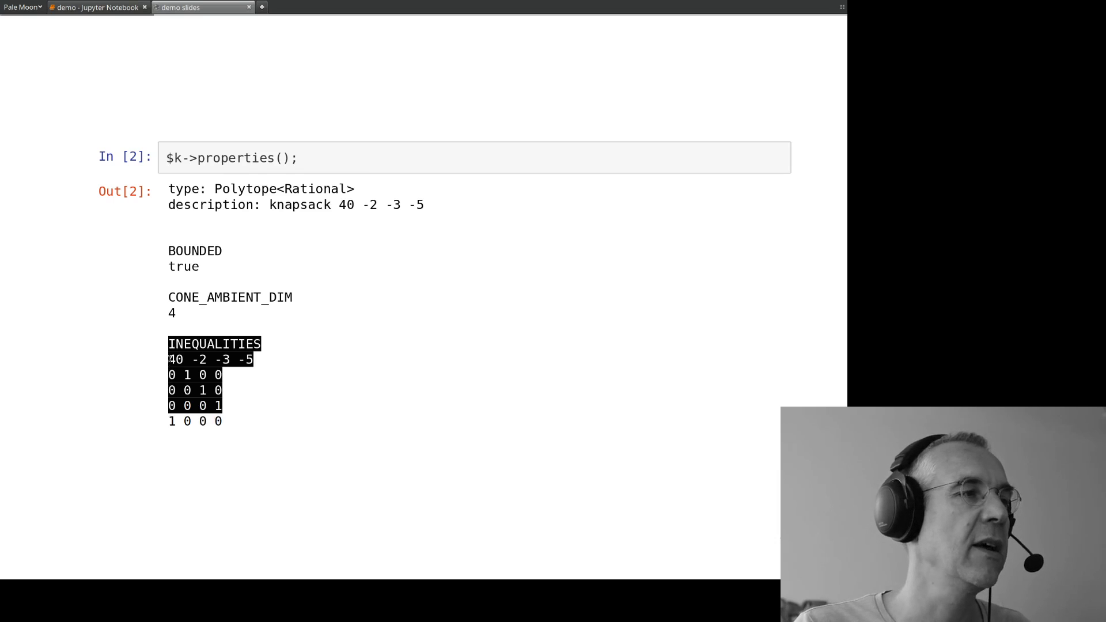
left_click(171, 359)
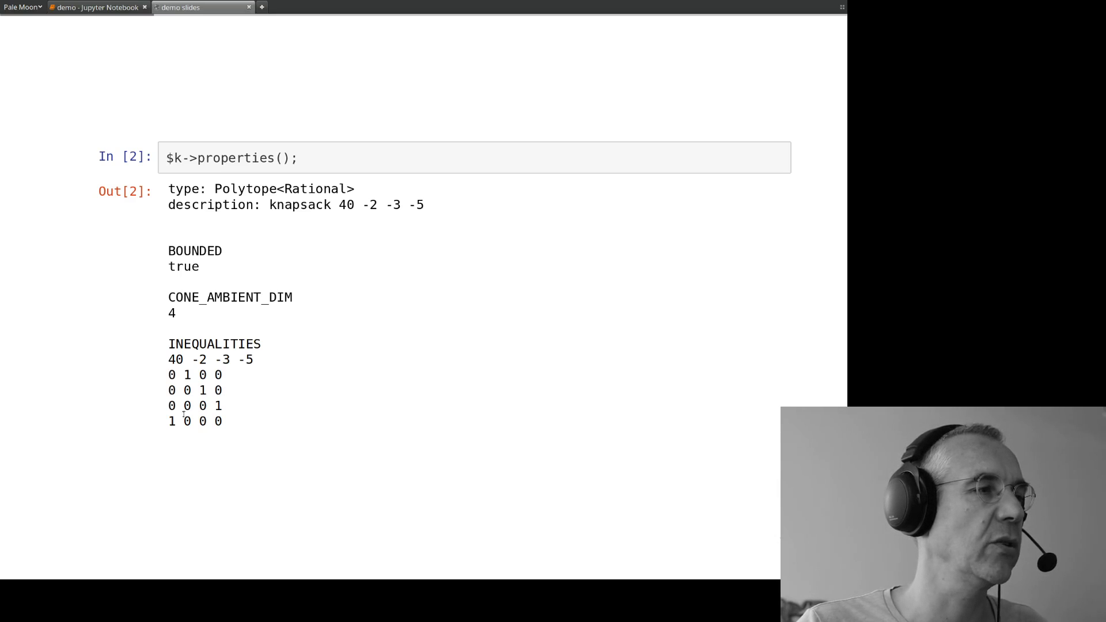
left_click_drag(169, 423, 221, 425)
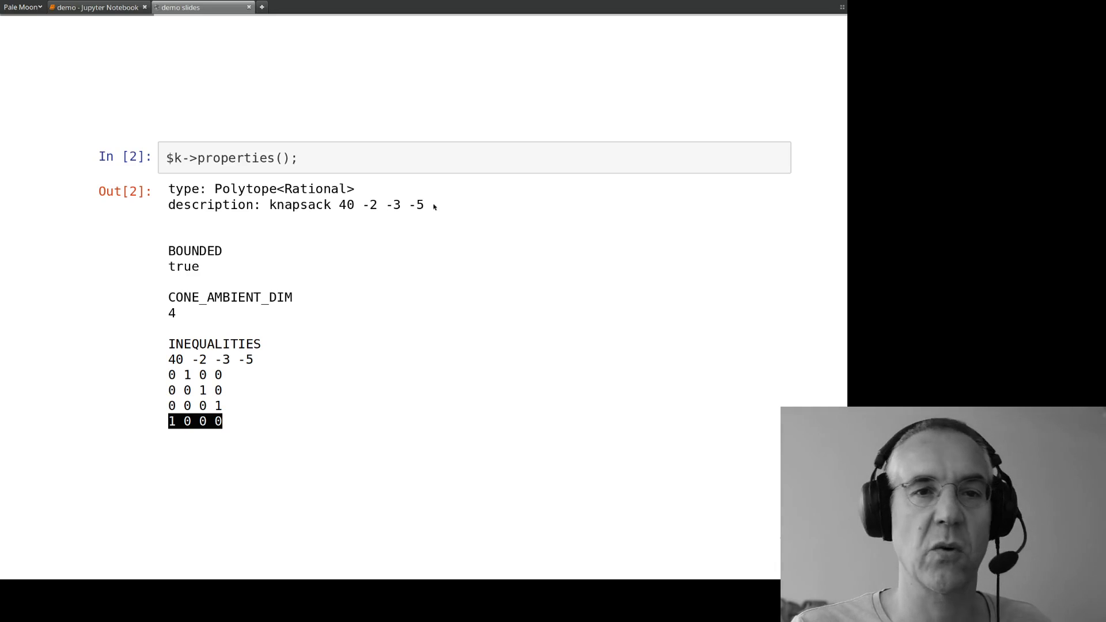
Show the dual convex hull slide and highlight the vertices 1 20 0 0, 1 0 40/3 0, 1 0 0 0, 1 0 0 8
key("space")
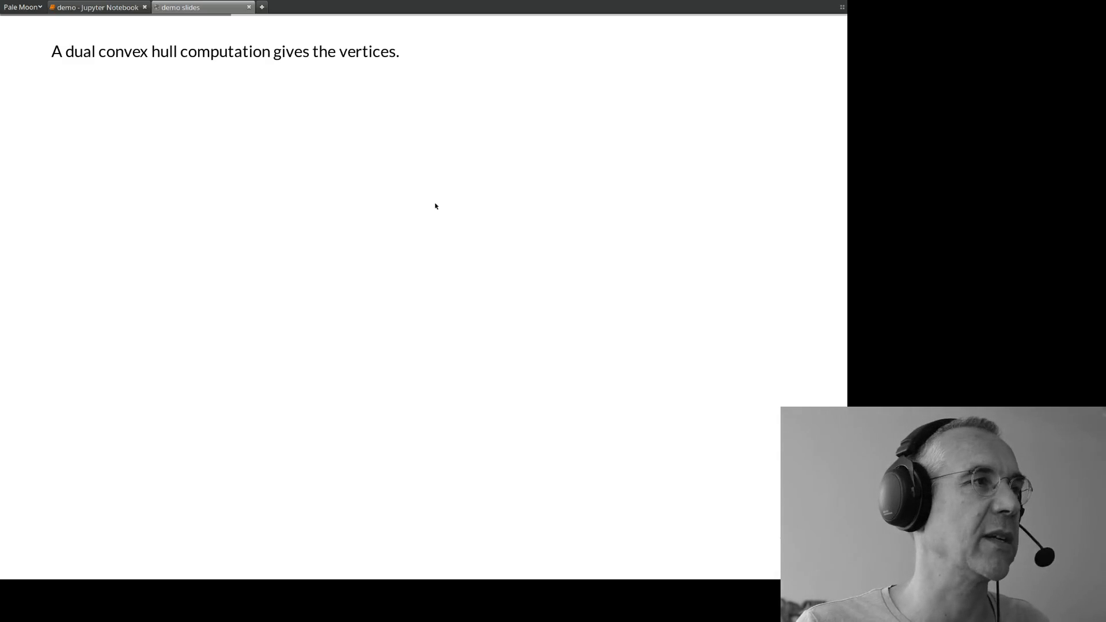
key("space")
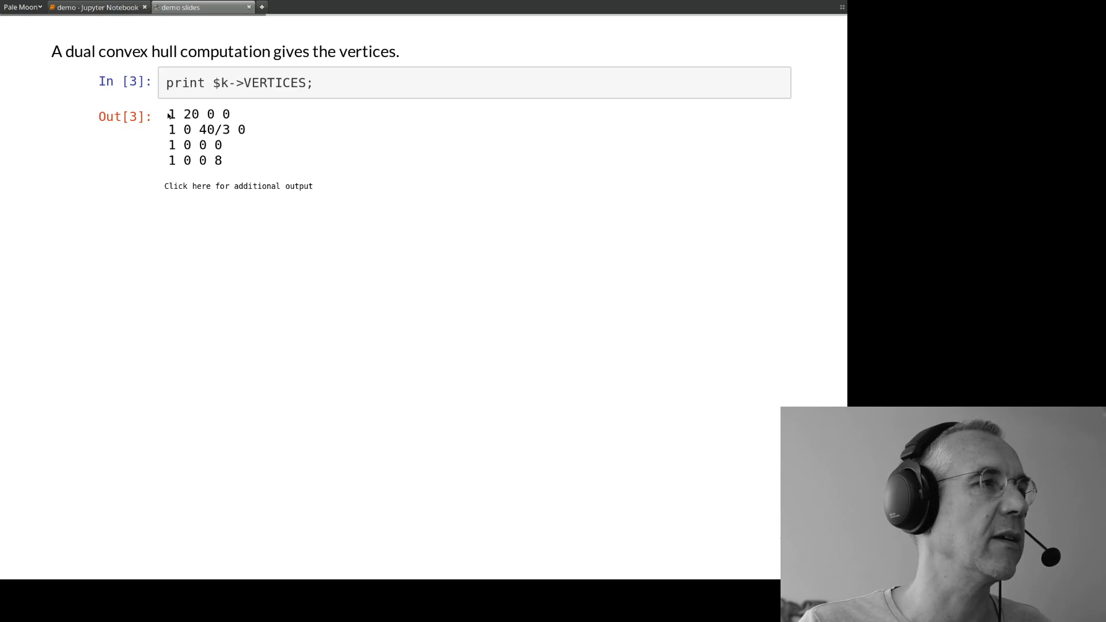
left_click_drag(168, 114, 170, 173)
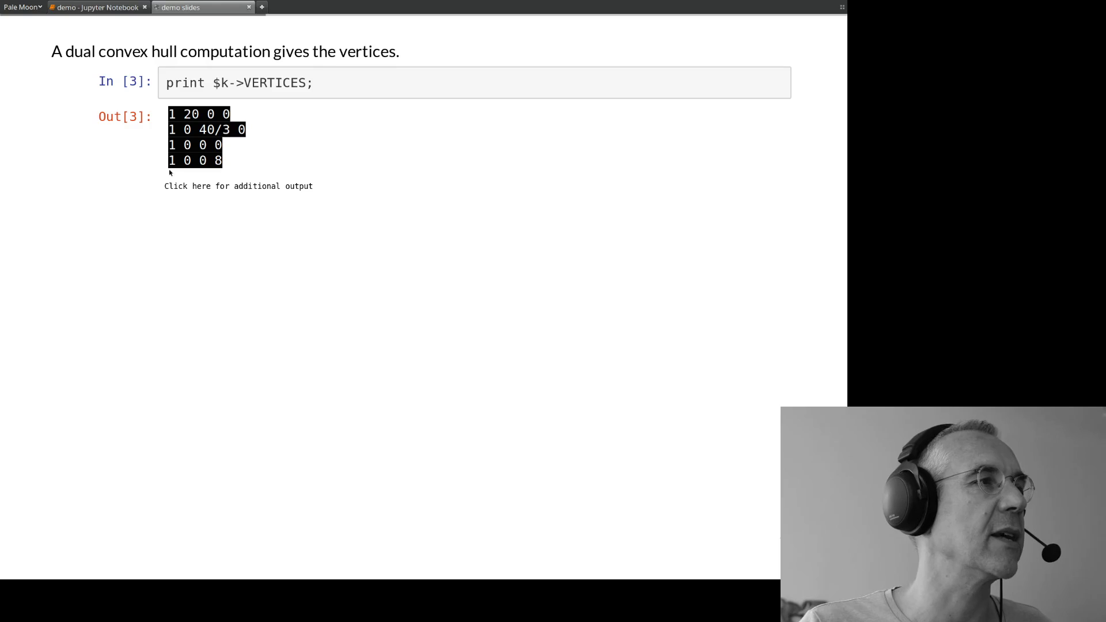
left_click(172, 117)
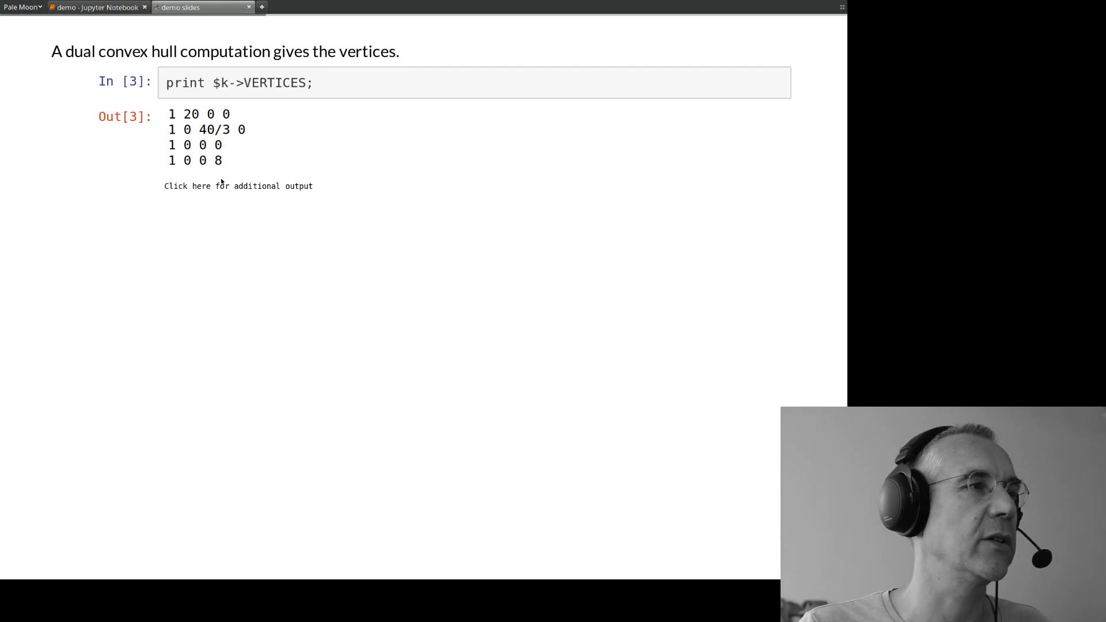
Reveal the properties listing with VERTICES and POINTED true, then move to 'Solving a linear program.'
key("space")
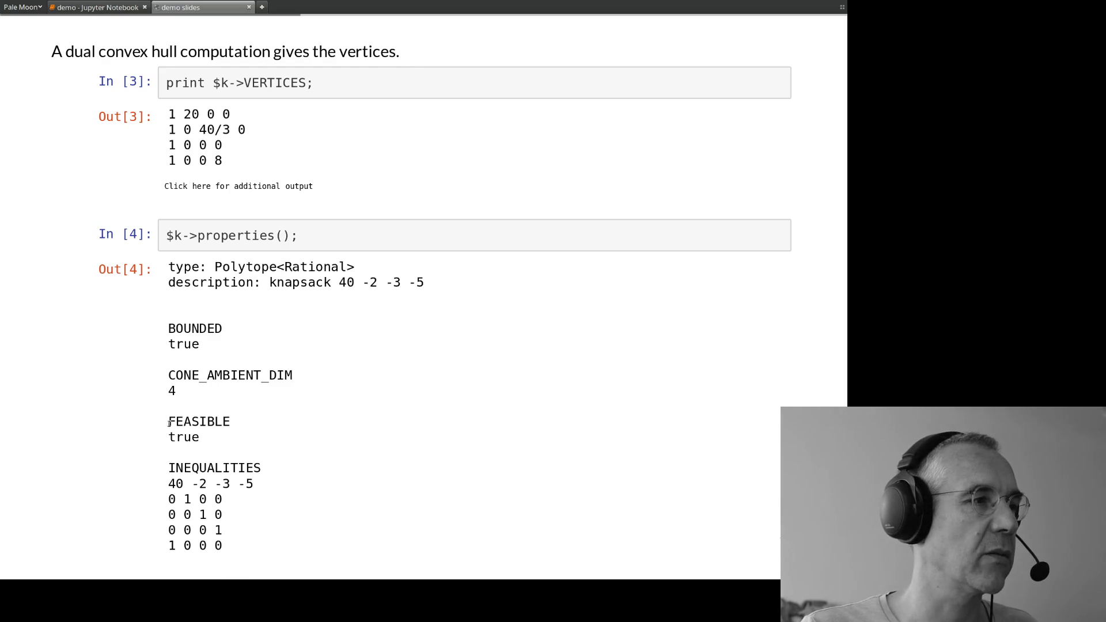
key("ctrl+a")
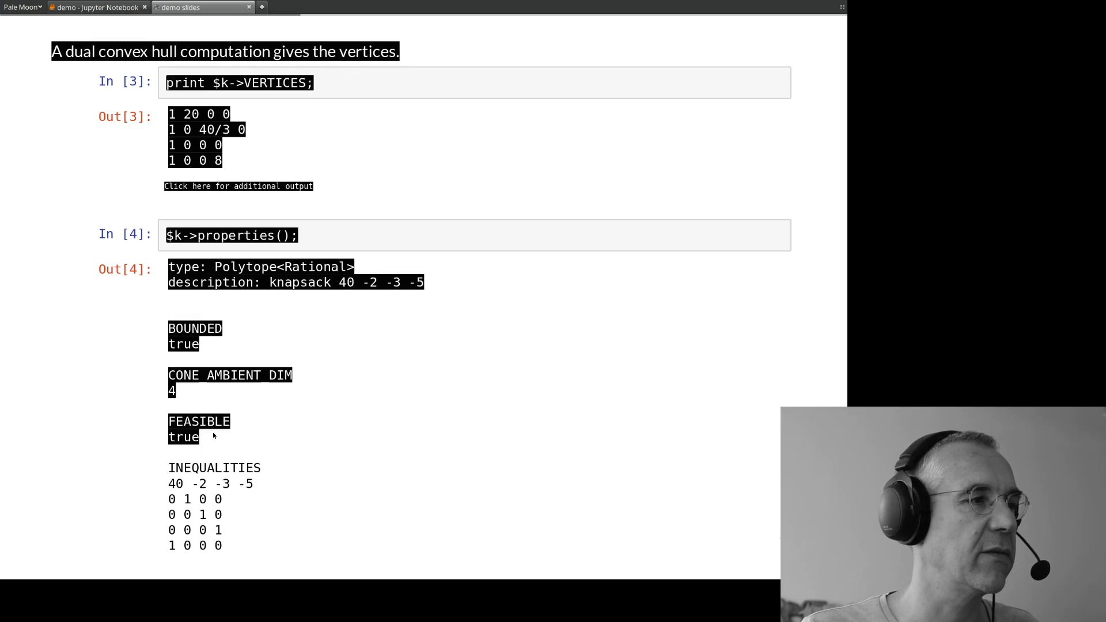
left_click(209, 438)
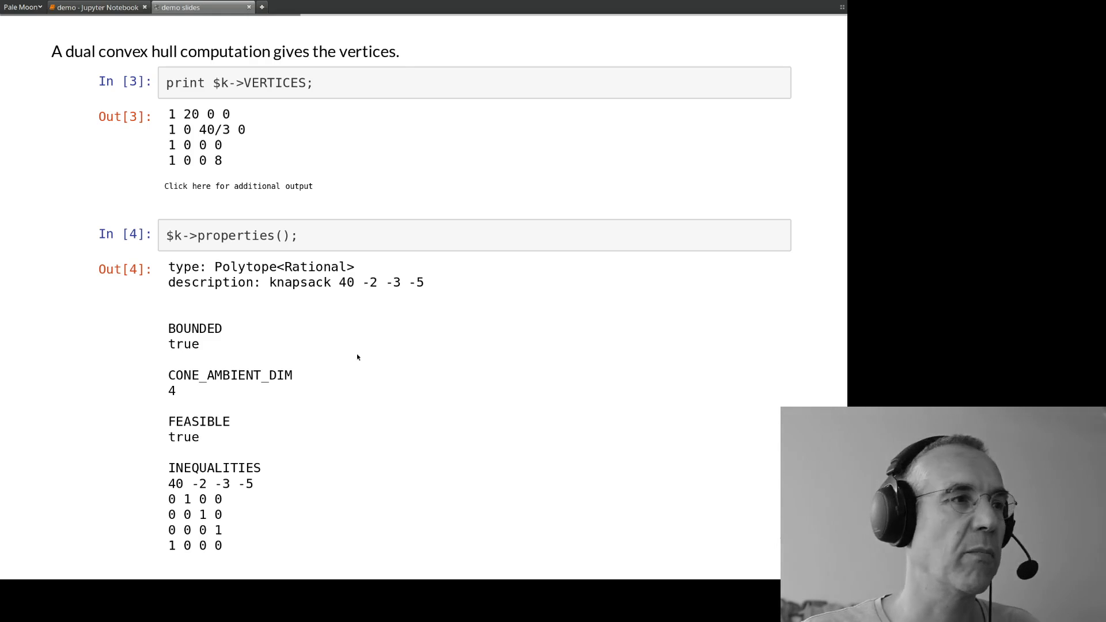
key("space")
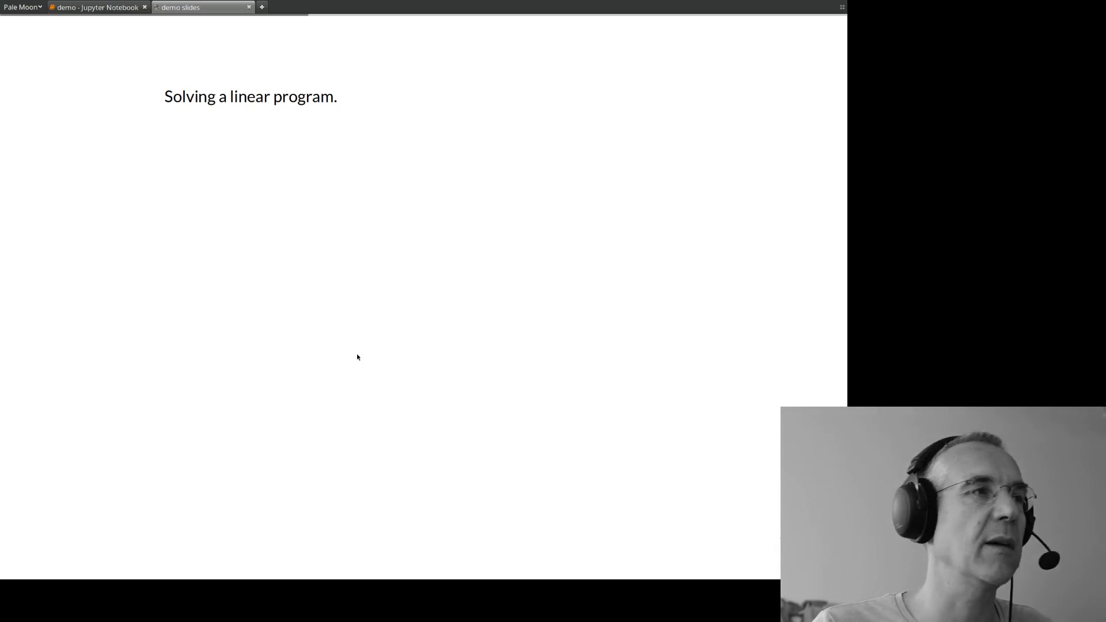
Reveal In [5] with maximal vertex 1 0 40/3 0 and value 80/3, pointing out $k and $lp
key("space")
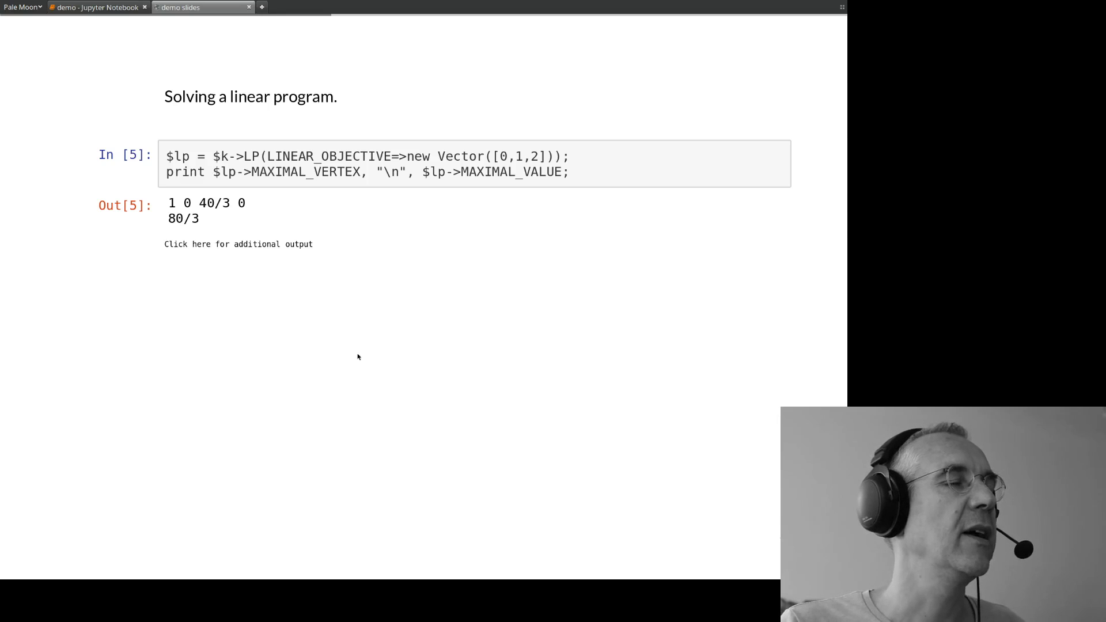
left_click_drag(213, 156, 231, 157)
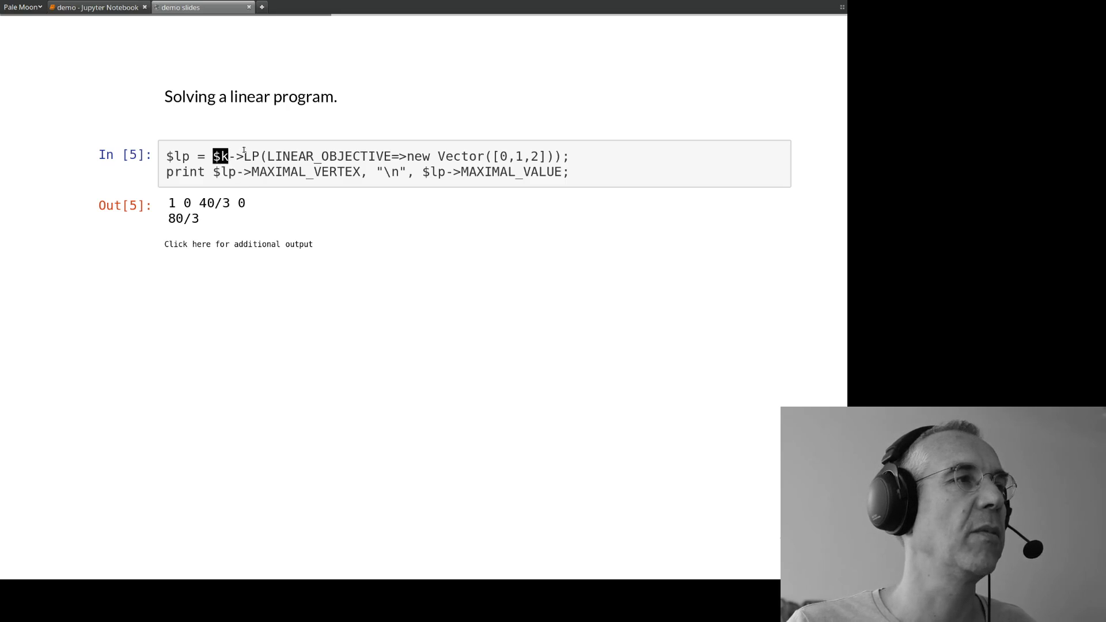
left_click(216, 156)
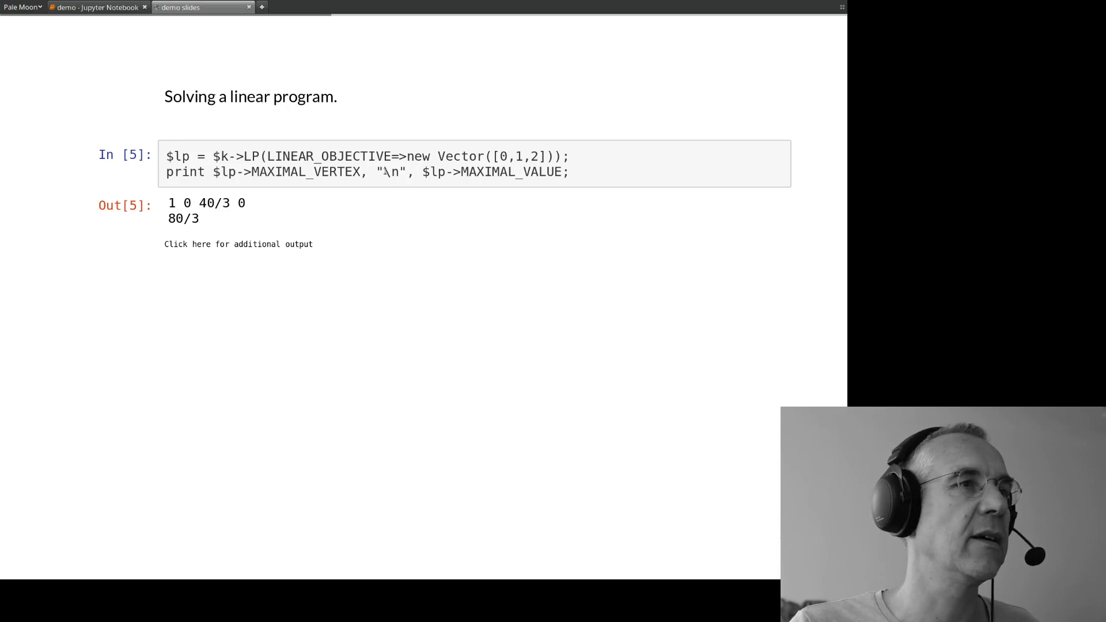
double_click(171, 157)
left_click(173, 157)
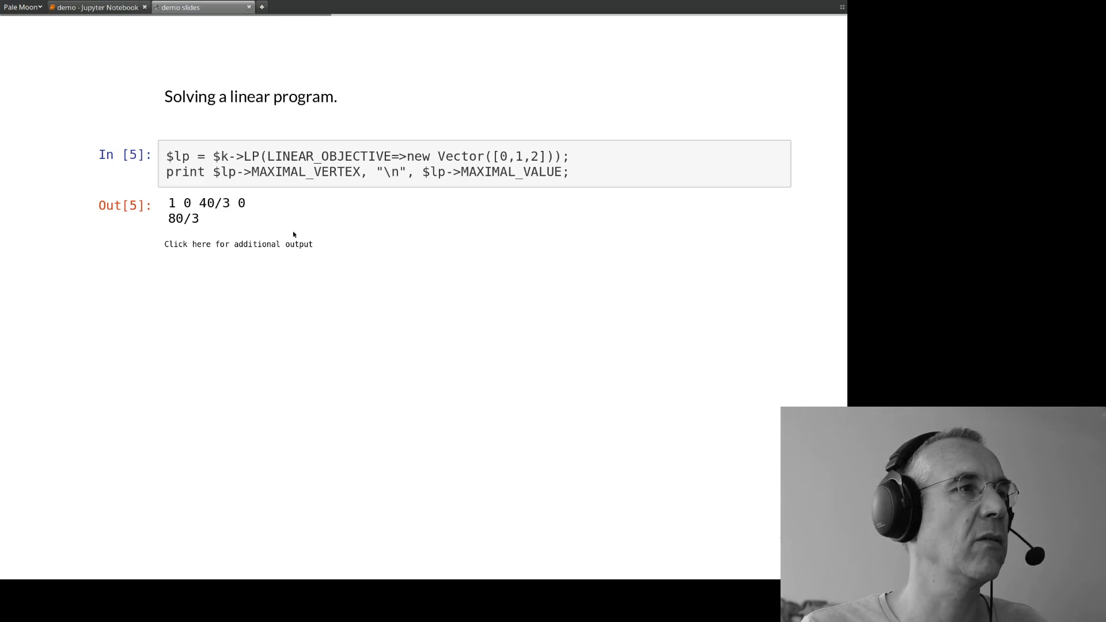
Reveal In [6], integer_hull($k), listing six vertices from 1 0 0 0 to 1 20 0 0
key("space")
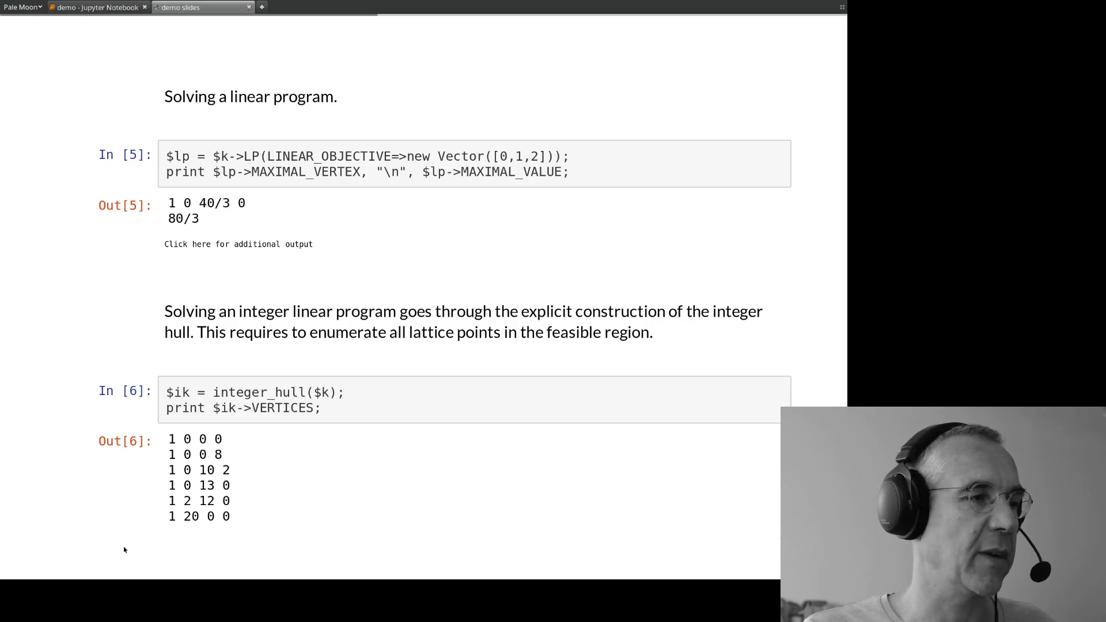
Advance to 'Now the ILP becomes an LP.' showing maximal vertex 1 2 12 0 and value 26
key("space")
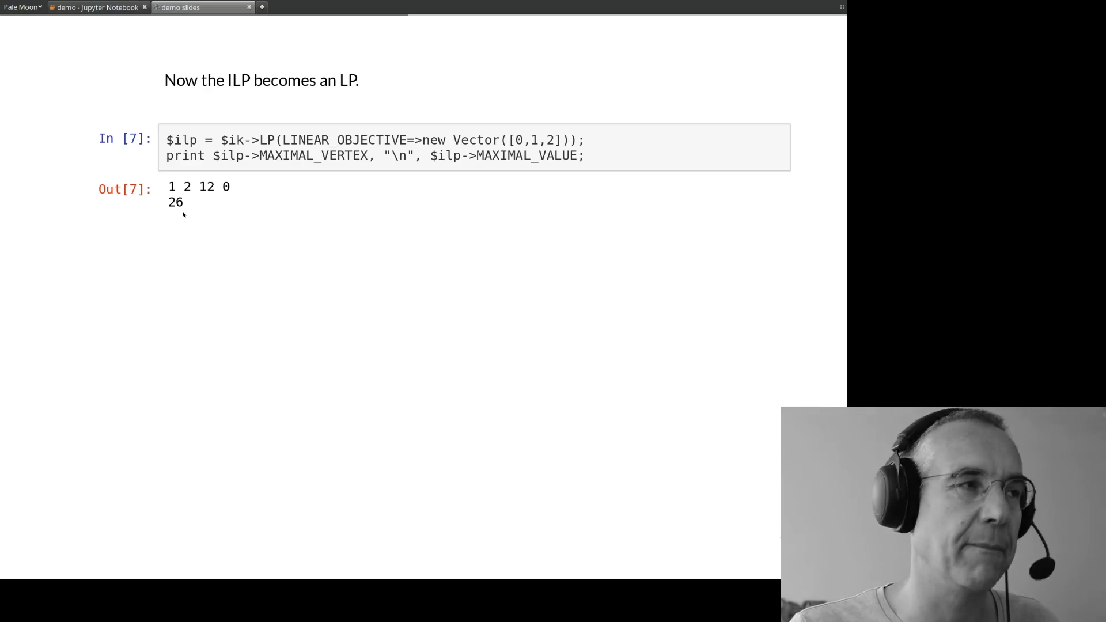
Reveal the visualization note and svg cell In [8], then advance to 'Other Things To Check Out'
key("space")
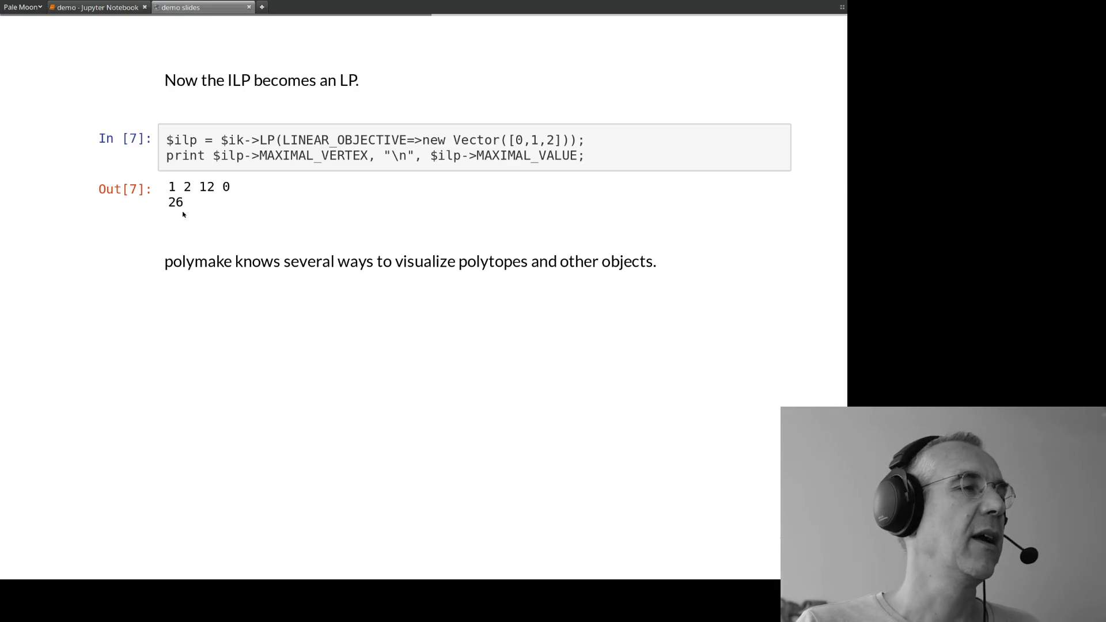
key("space")
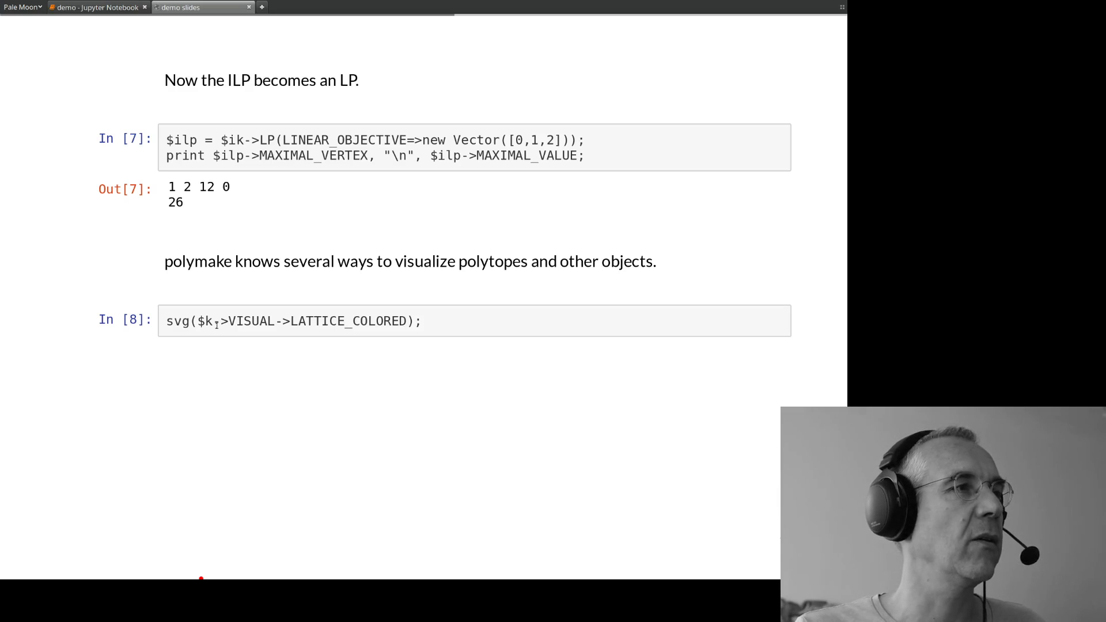
key("space")
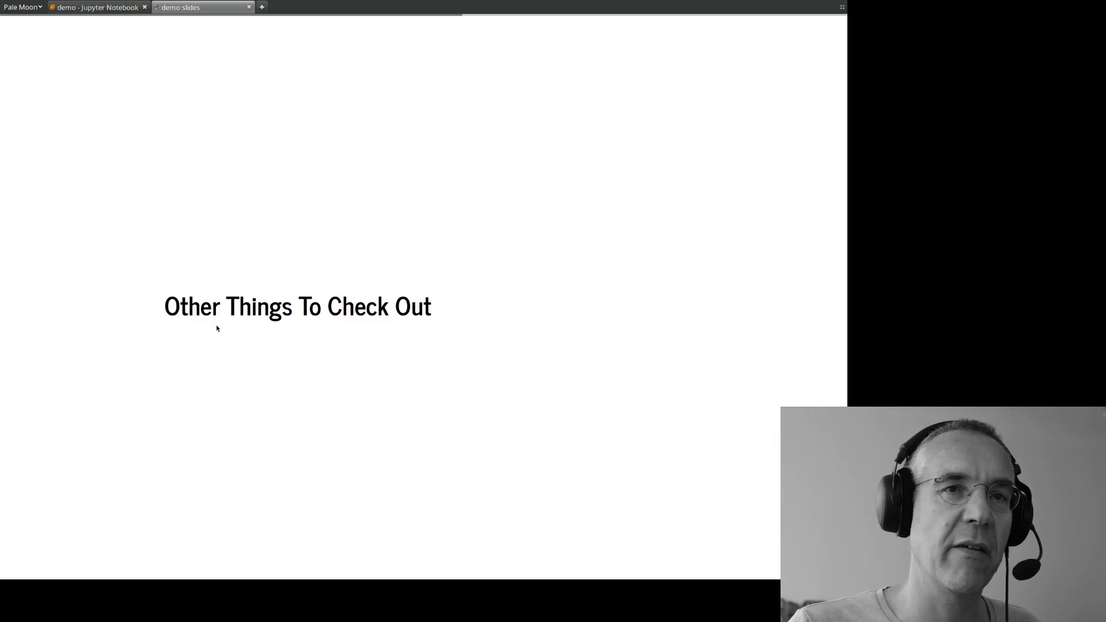
Advance to cell In [9] containing application "topaz";
key("space")
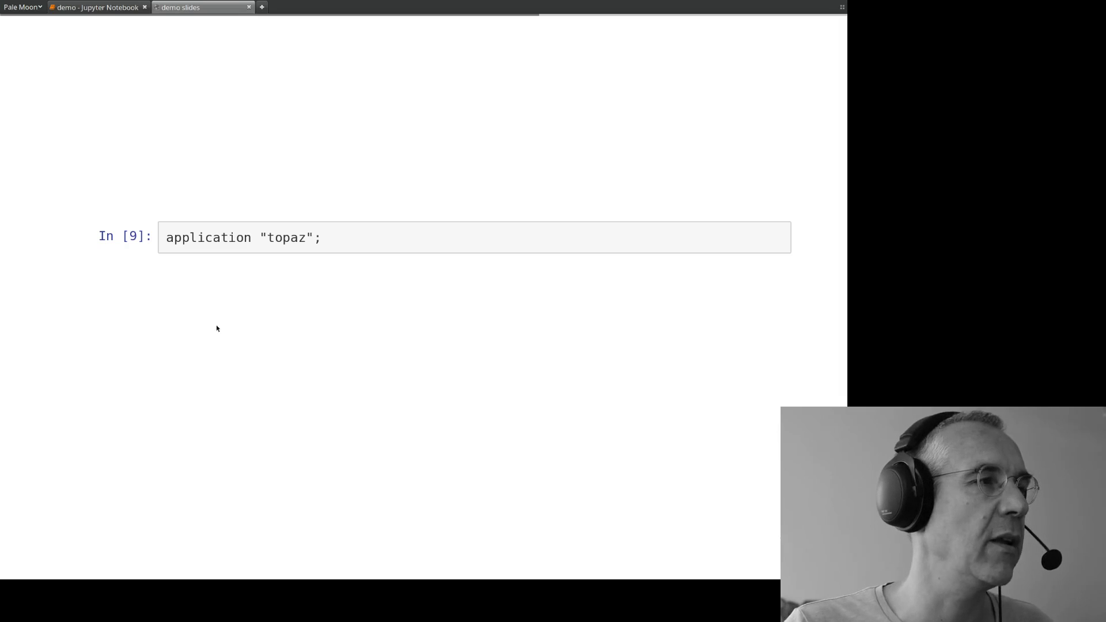
Reveal the real projective plane homology in In [10], point out its torsion and empty entries, then advance
key("space")
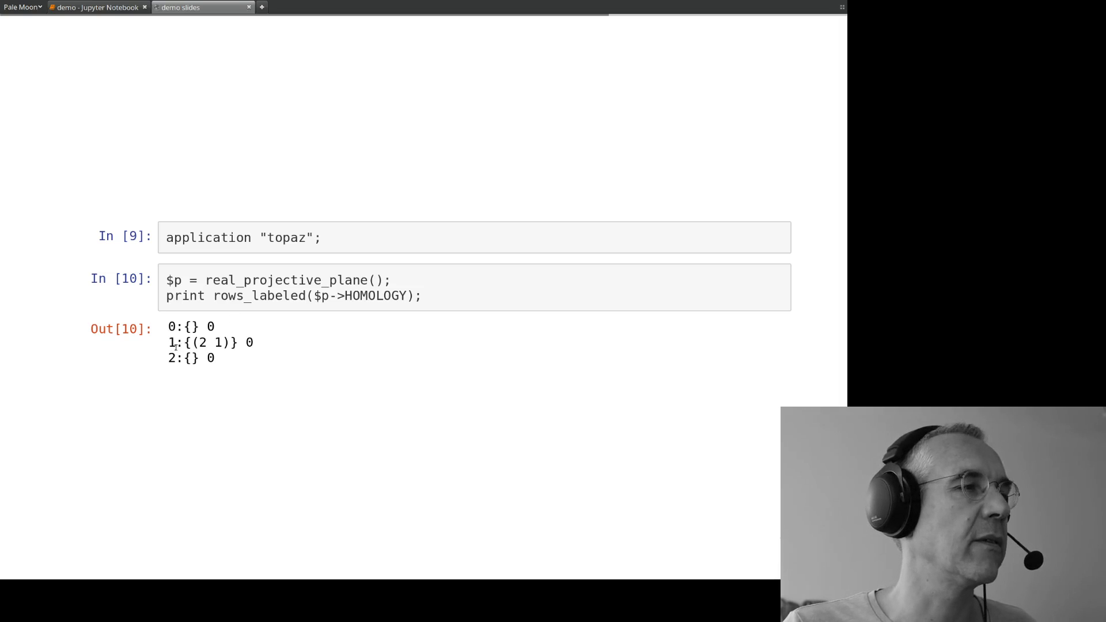
left_click_drag(175, 346, 207, 345)
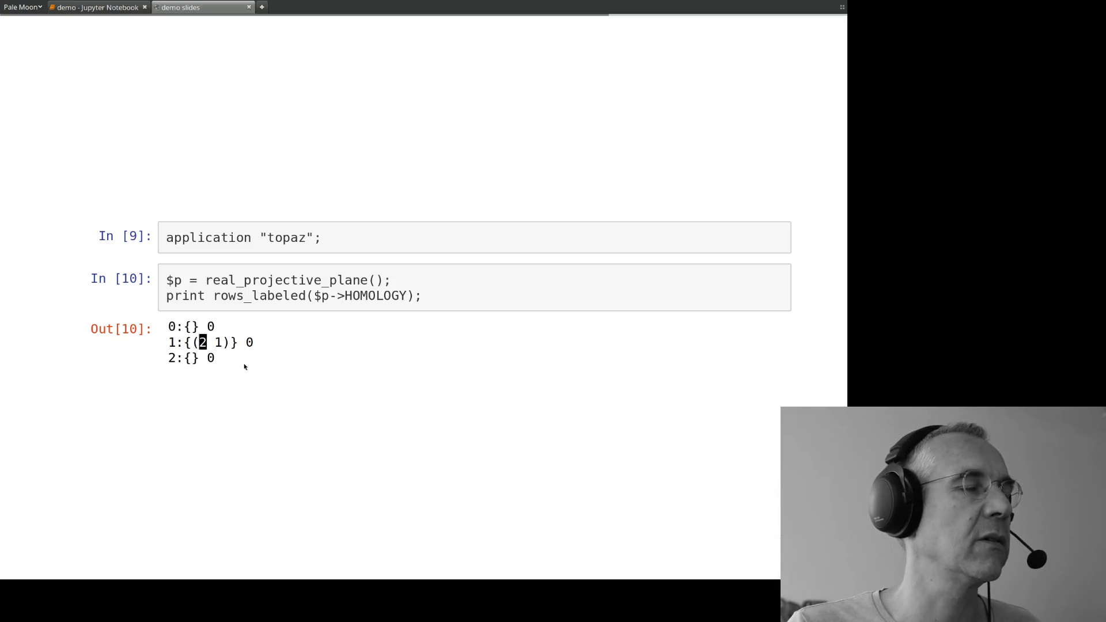
double_click(218, 344)
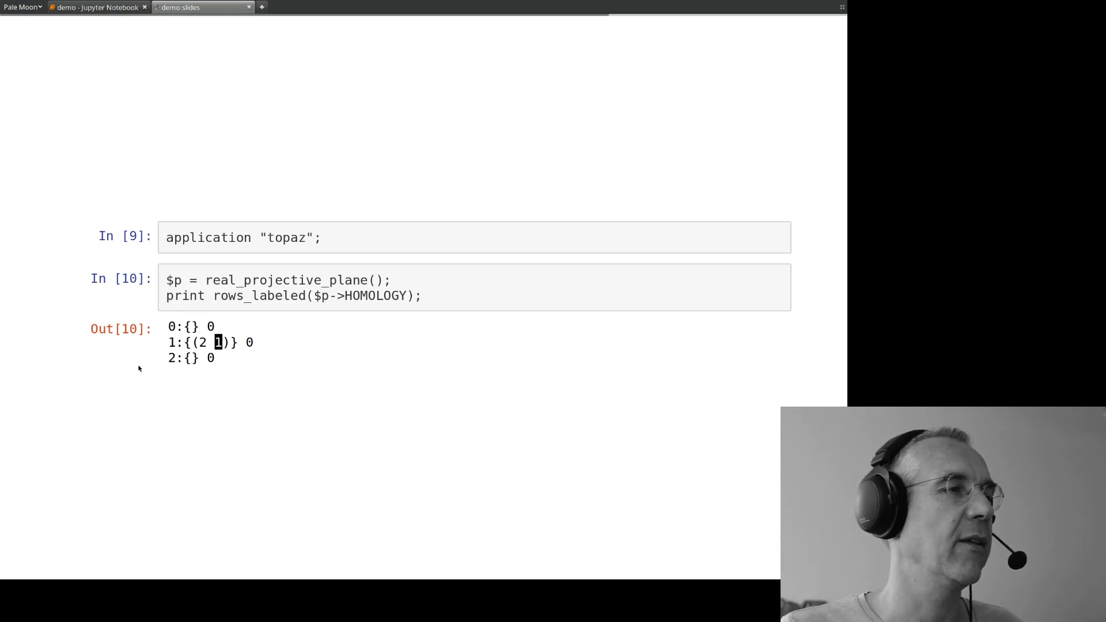
left_click(218, 341)
left_click_drag(188, 327, 198, 327)
left_click(190, 358)
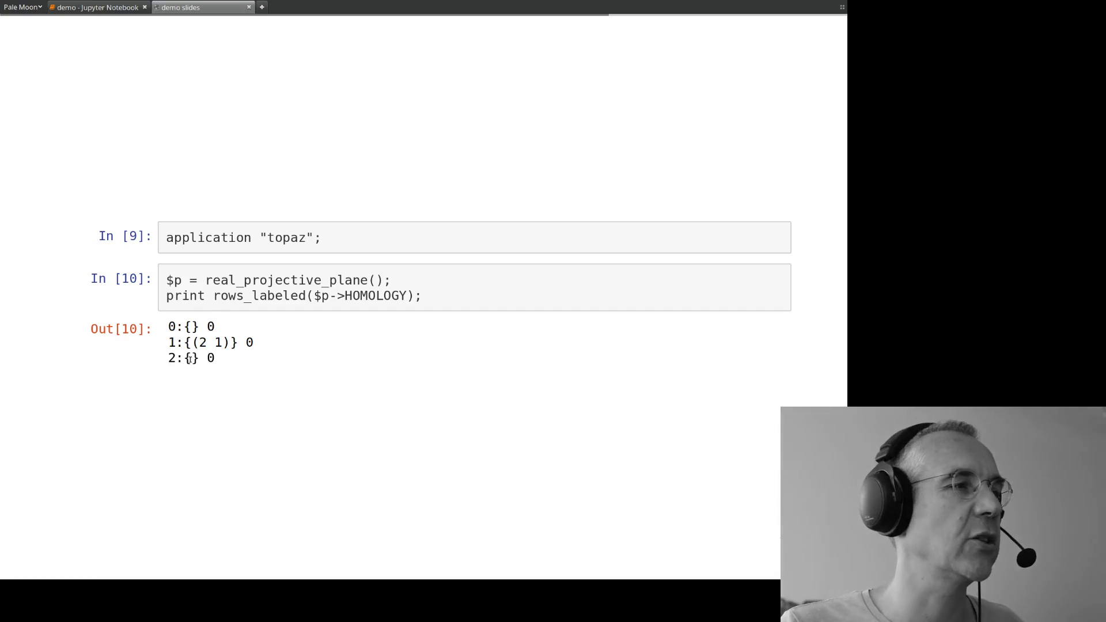
key("space")
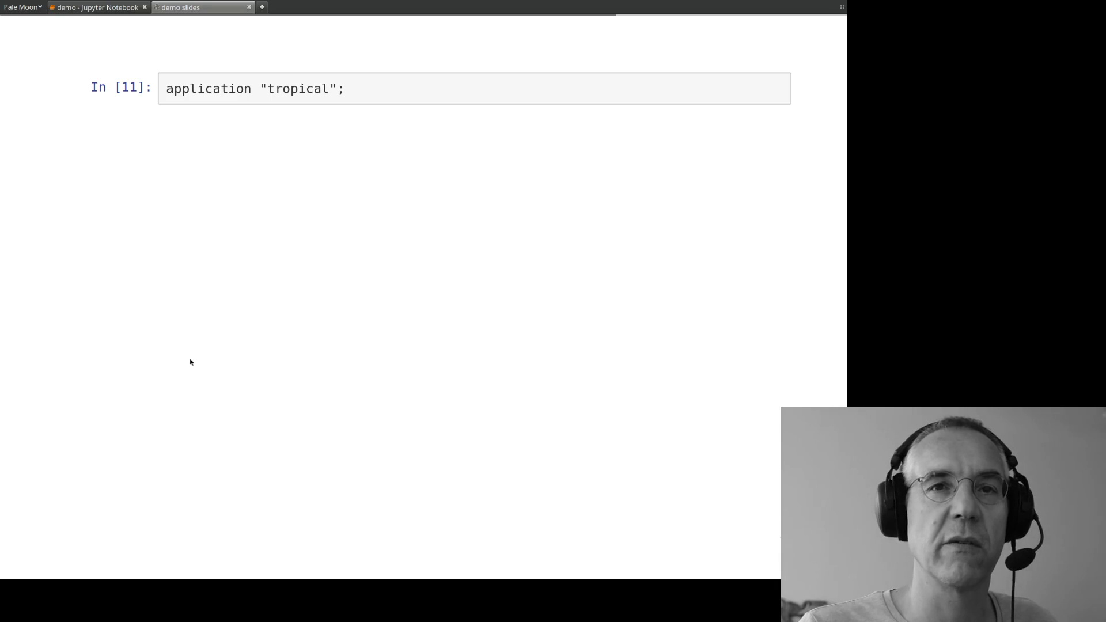
Reveal the tropical sum and product of 3 and 5, highlighting y = 5, $x+$y and the result 3
key("space")
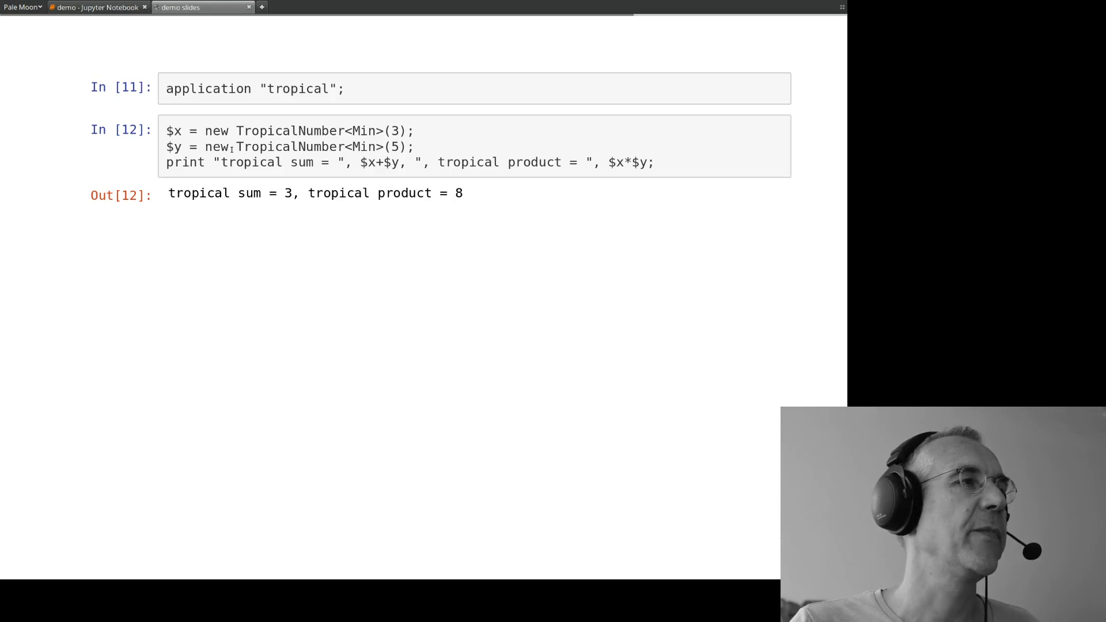
double_click(395, 147)
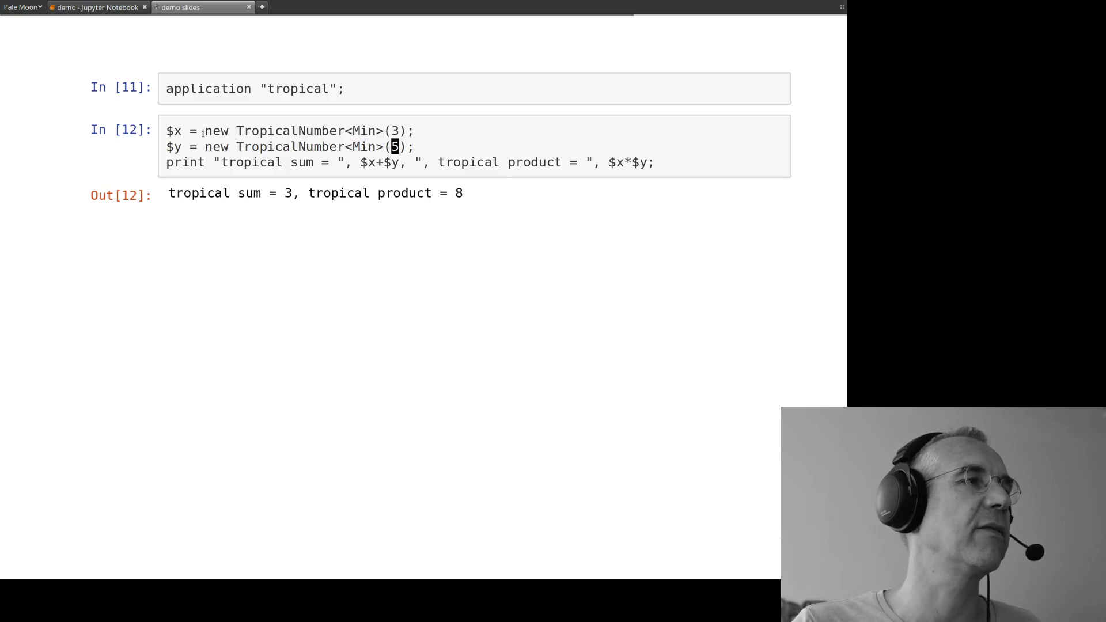
left_click(182, 148)
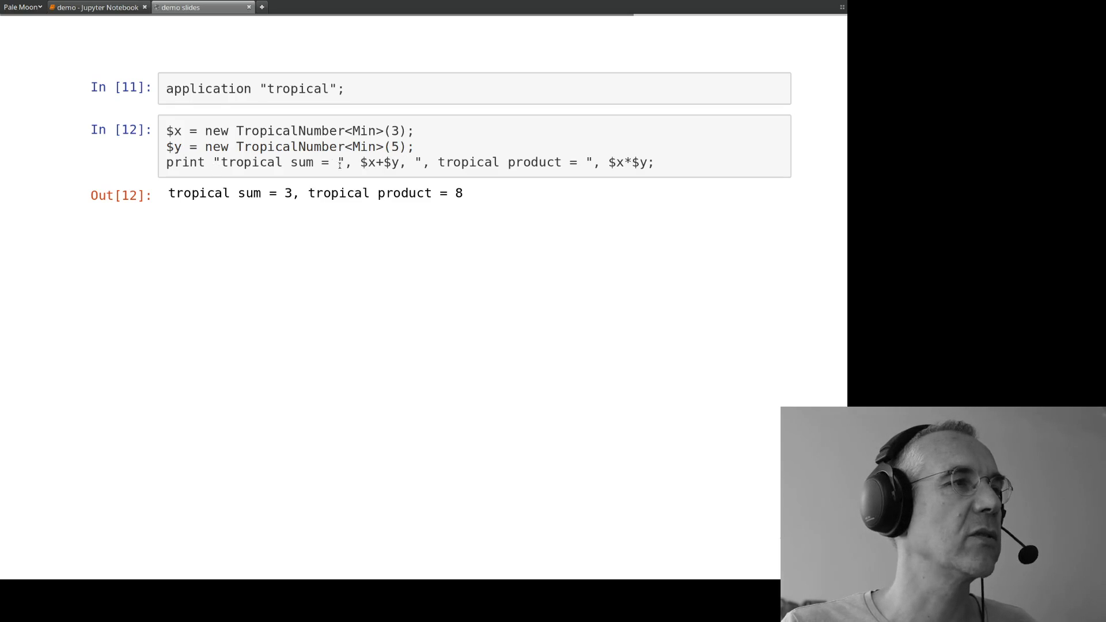
left_click_drag(361, 164, 400, 164)
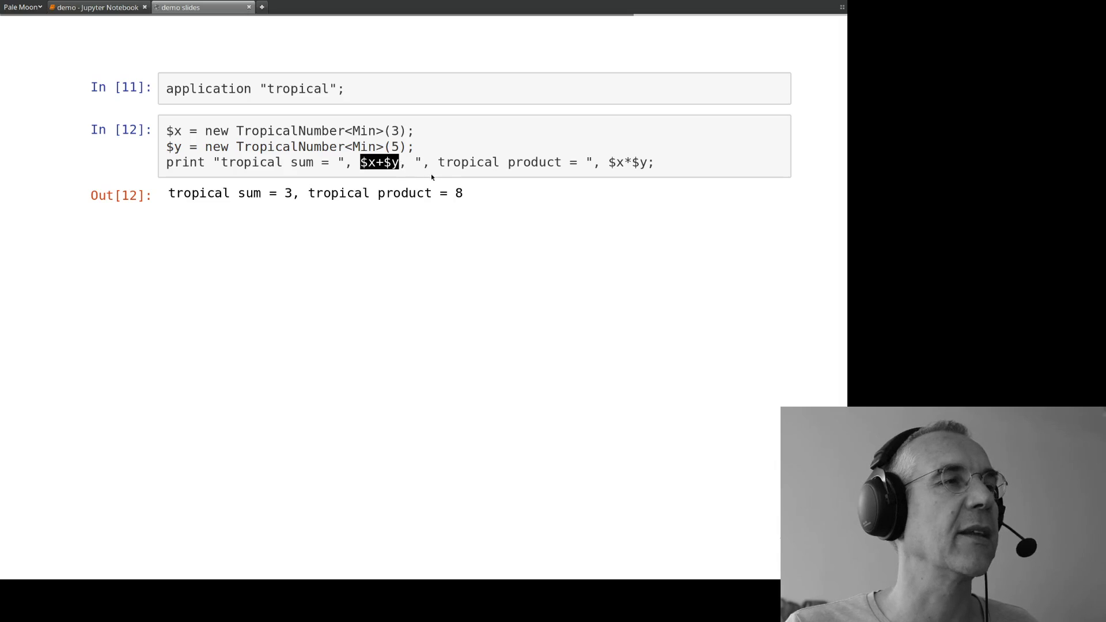
left_click(384, 162)
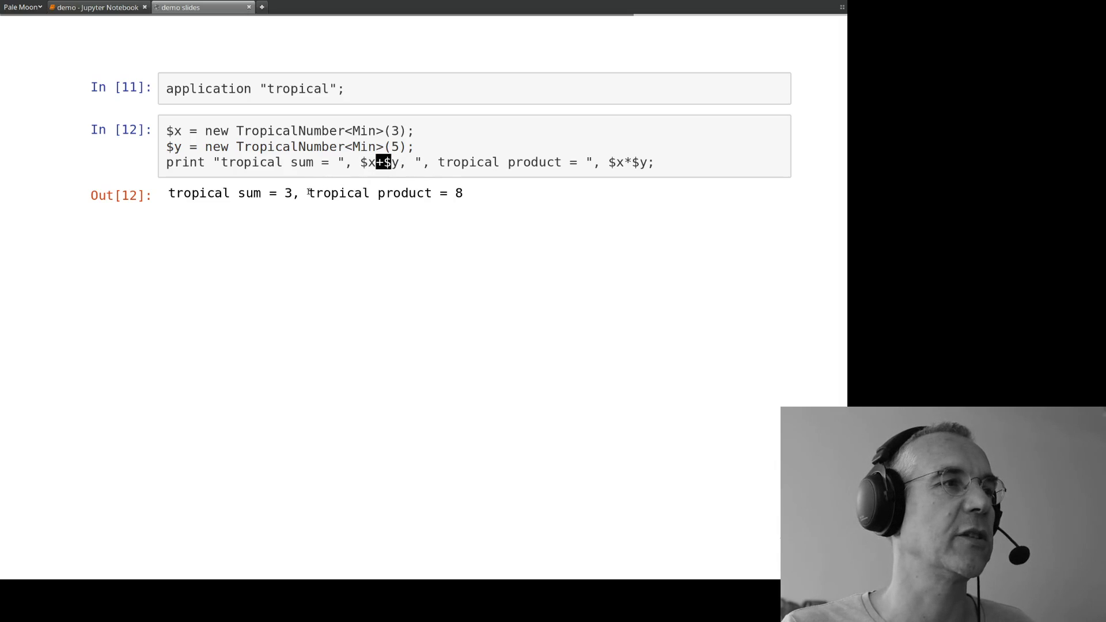
double_click(288, 195)
left_click(622, 165)
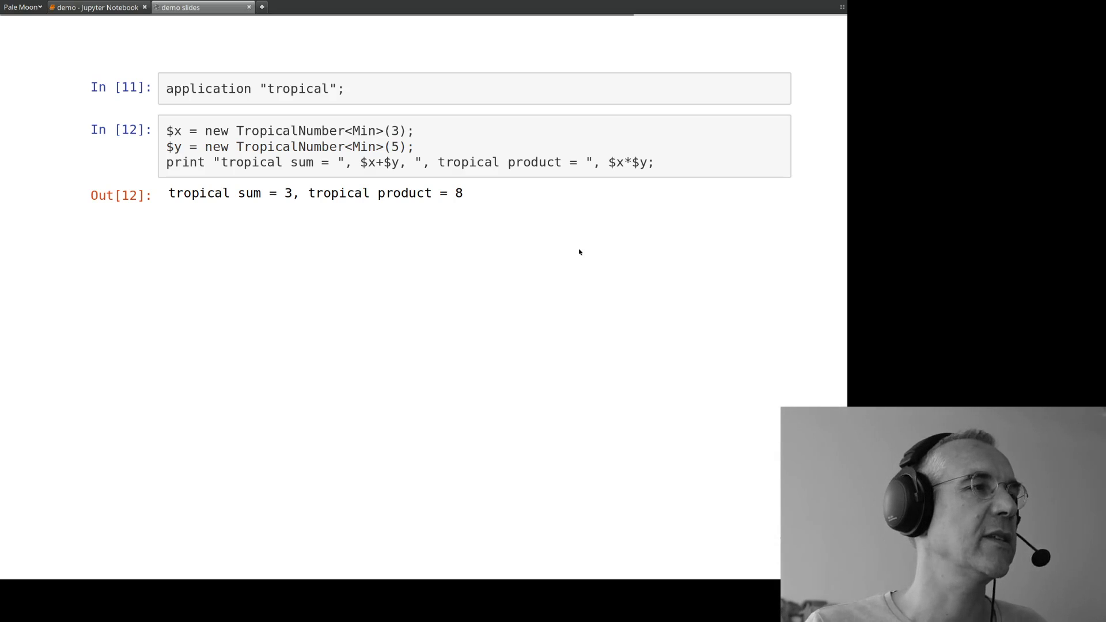
Reveal the tropical matrix $M + $M*$M example, highlighting the TropicalNumber<Min> type and the inf entry
key("Right")
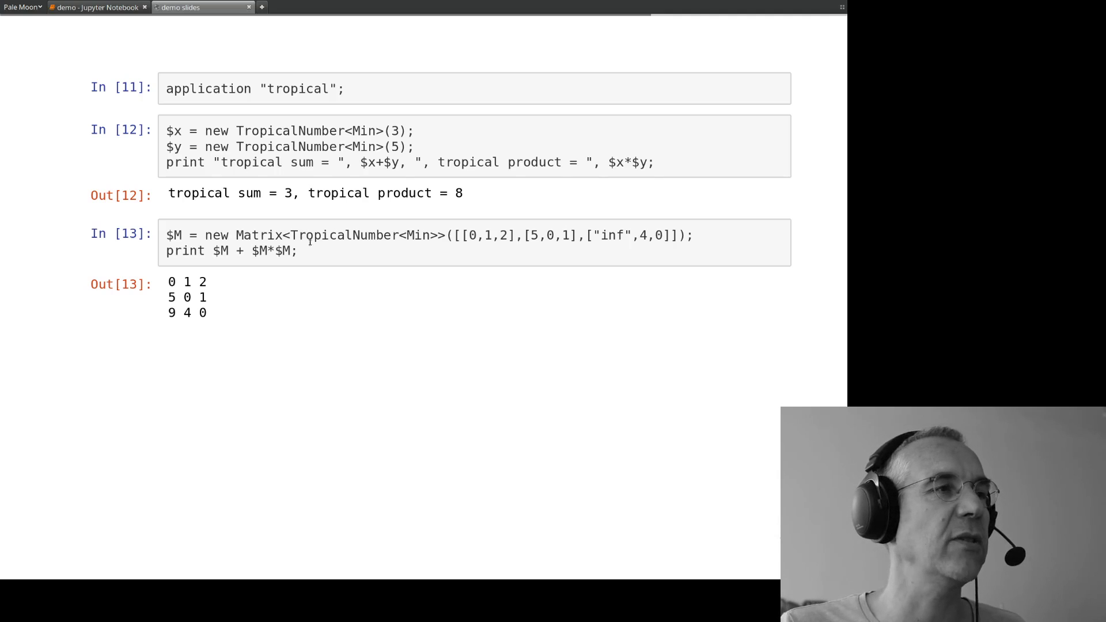
left_click_drag(291, 235, 677, 235)
left_click(472, 231)
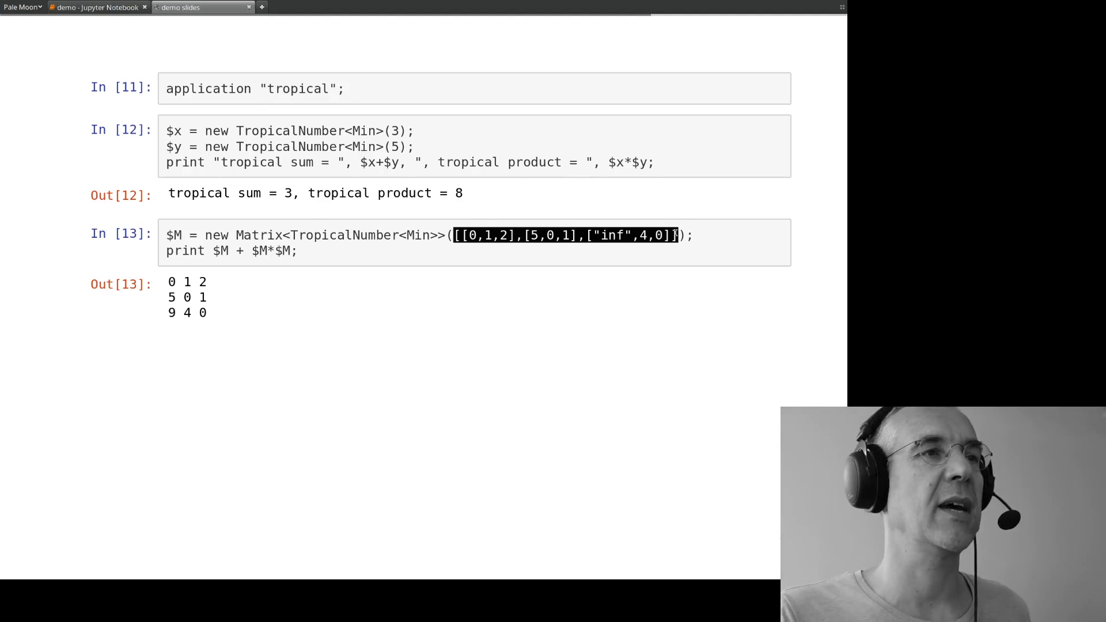
left_click(639, 241)
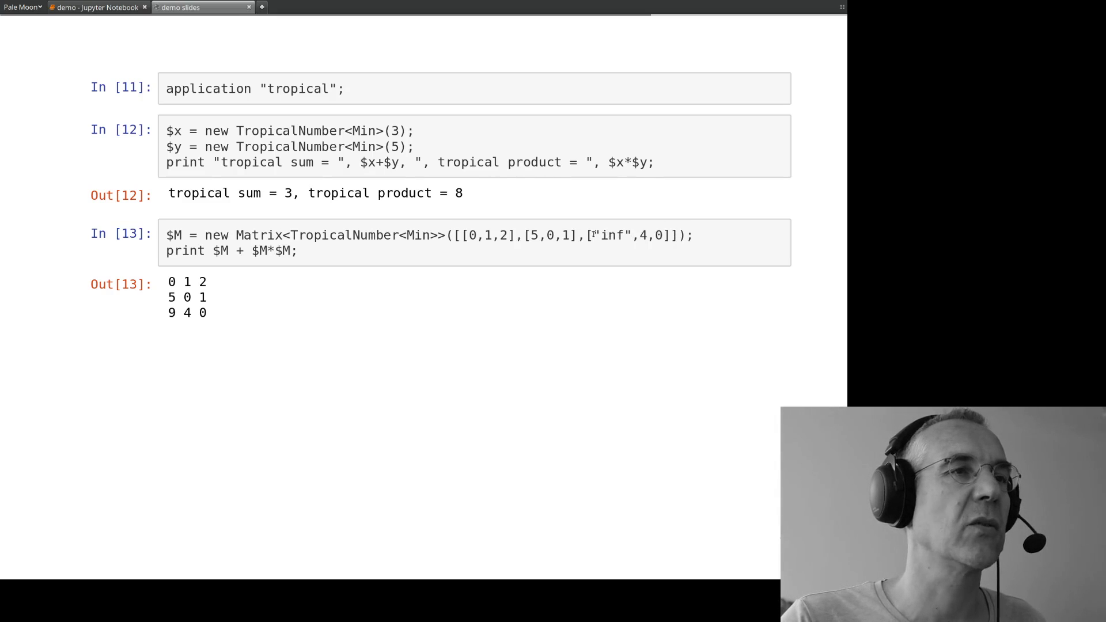
left_click_drag(594, 233, 630, 234)
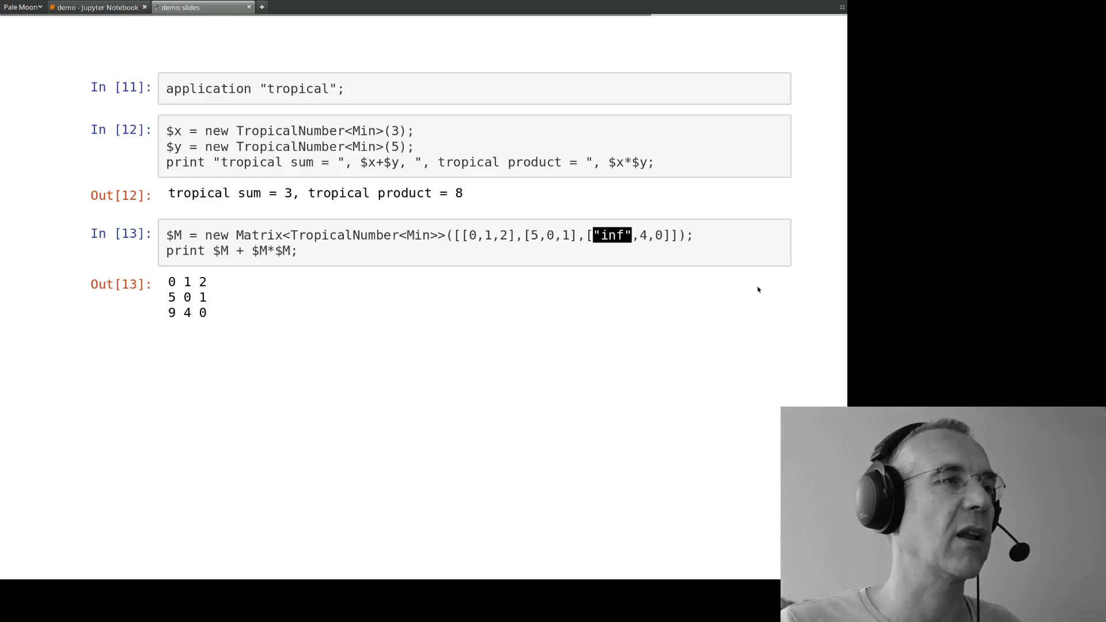
left_click(325, 247)
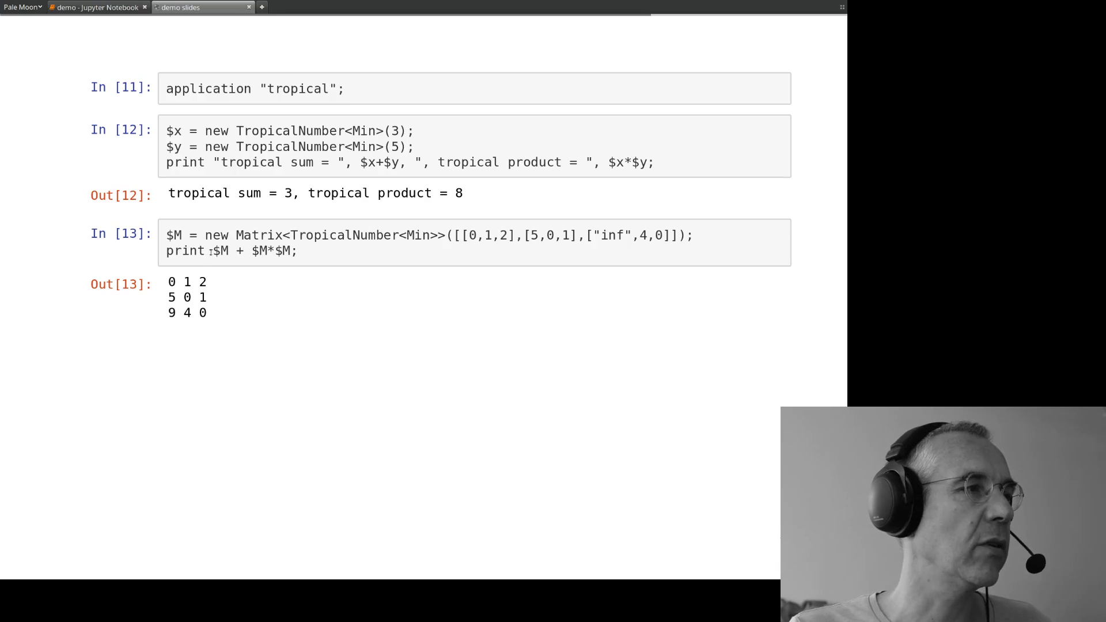
left_click_drag(213, 251, 227, 252)
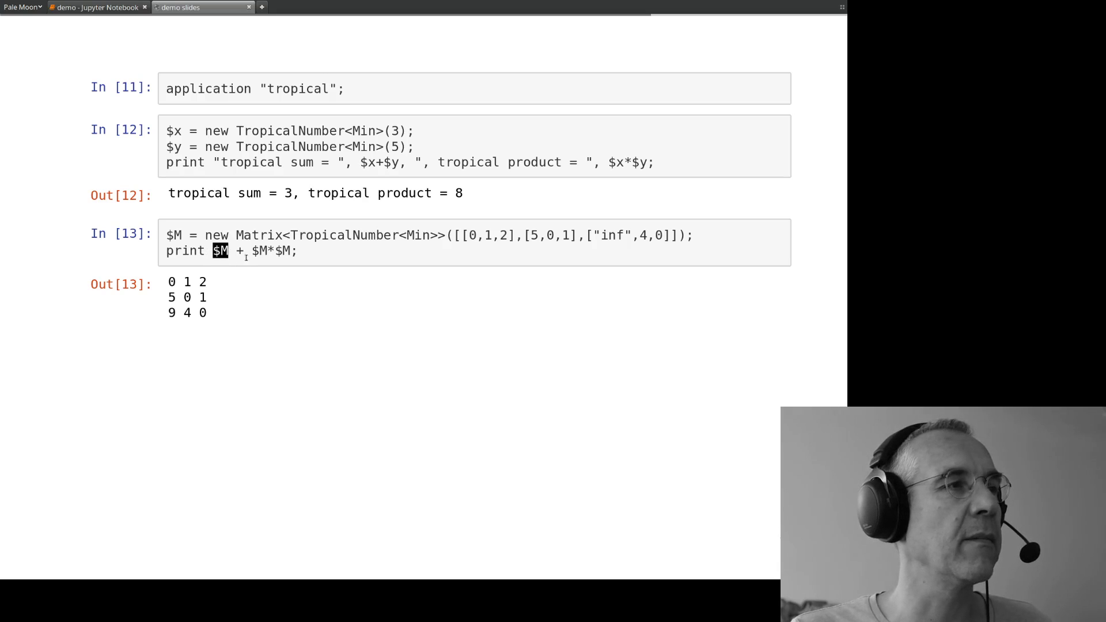
left_click(240, 251)
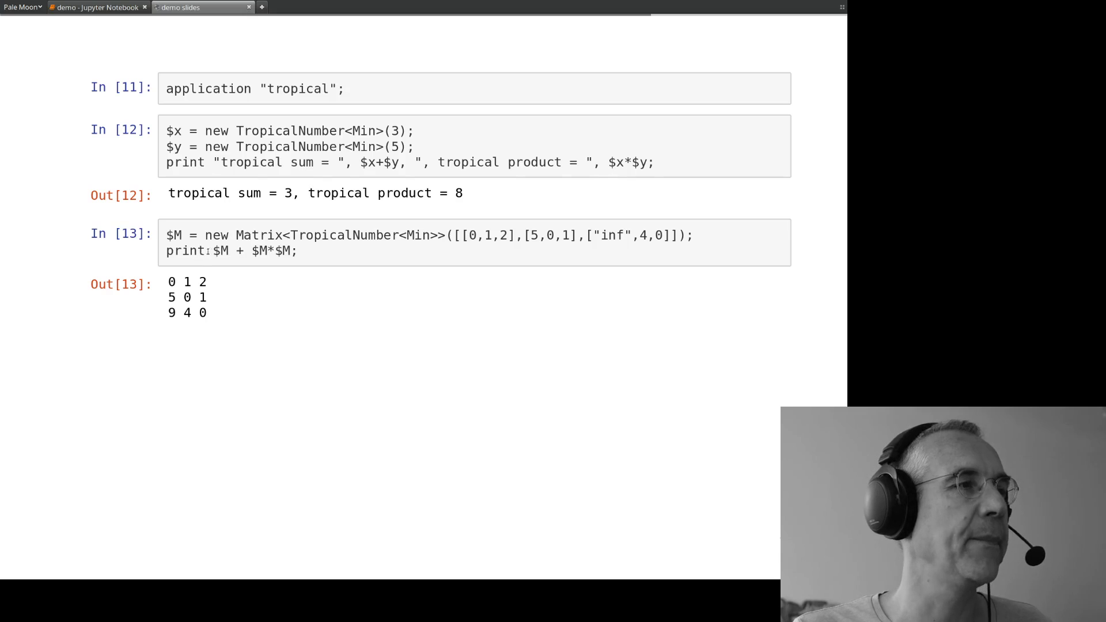
left_click_drag(213, 251, 289, 251)
left_click(331, 255)
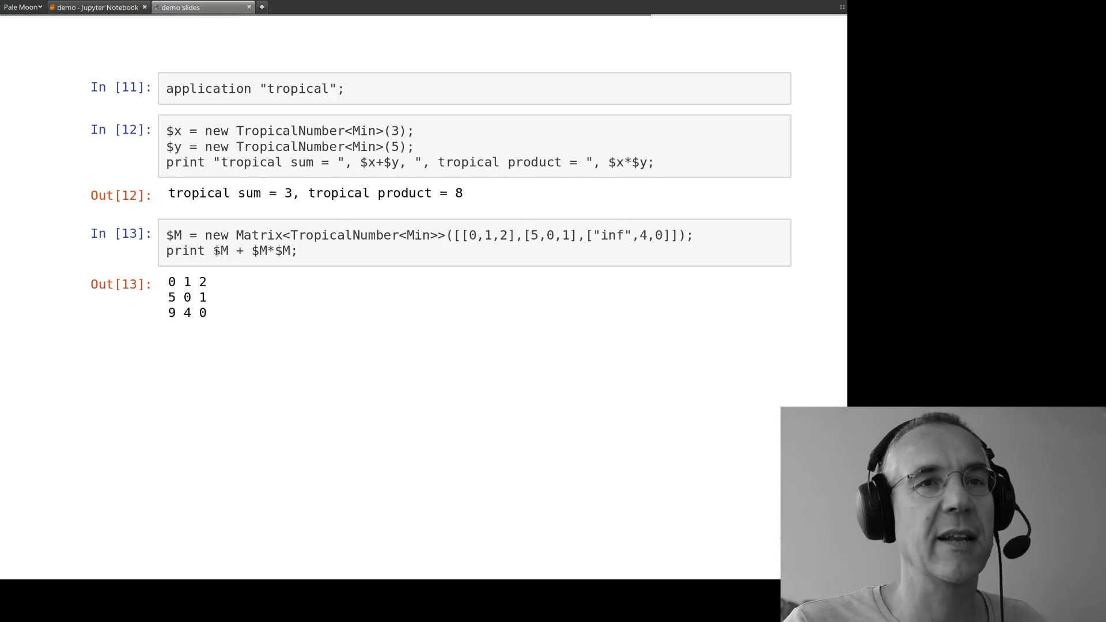
left_click_drag(214, 252, 298, 252)
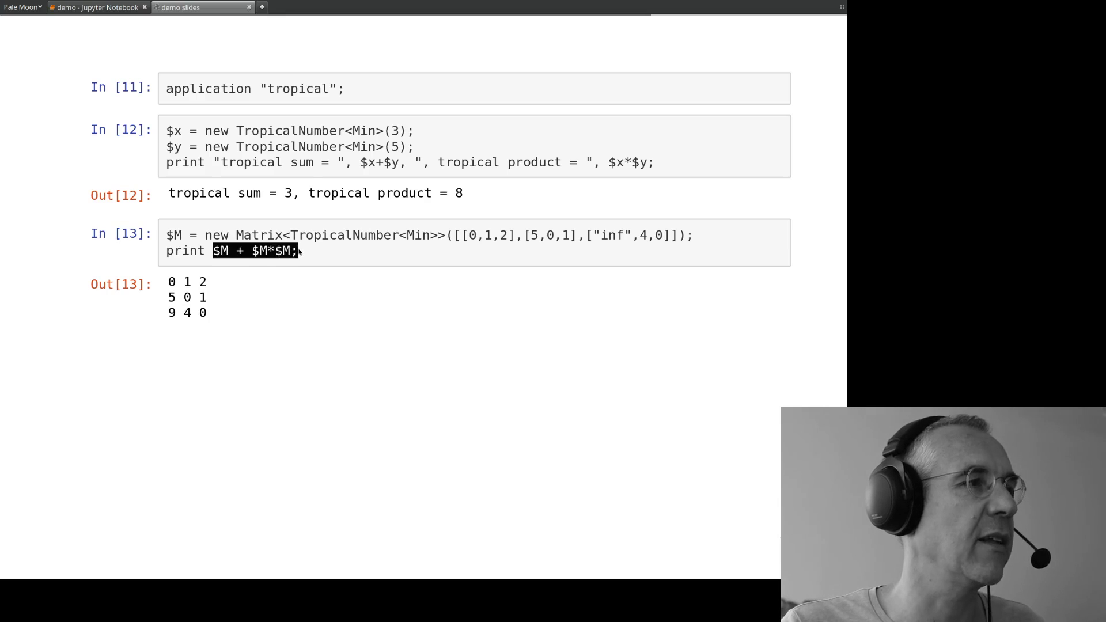
left_click(248, 296)
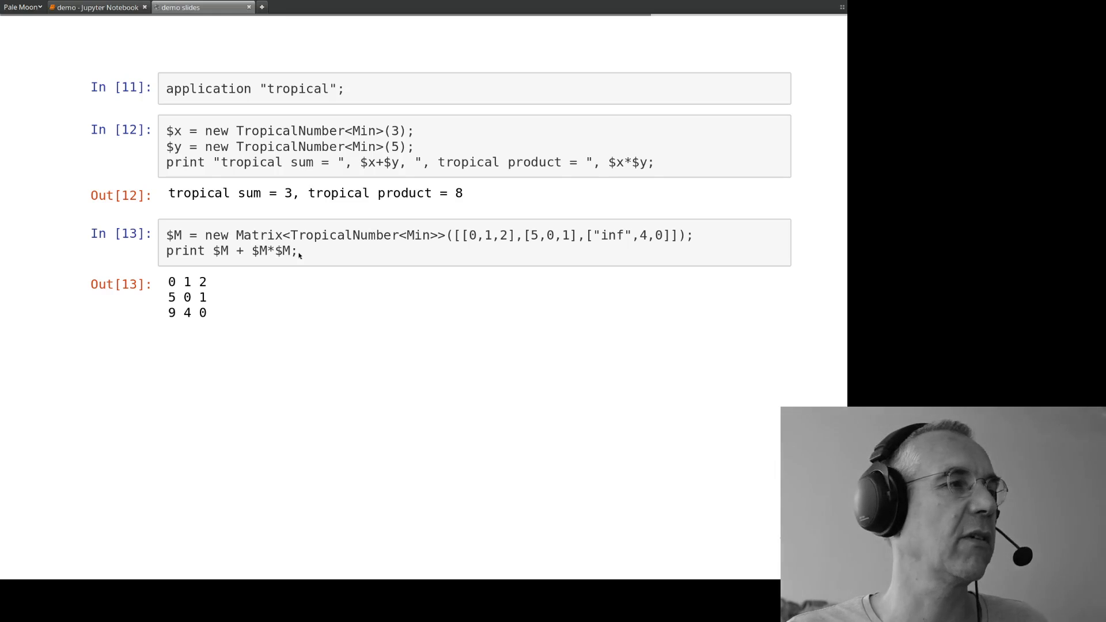
Reveal In [14] print tdet($M); with output 0 and highlight that line
key("space")
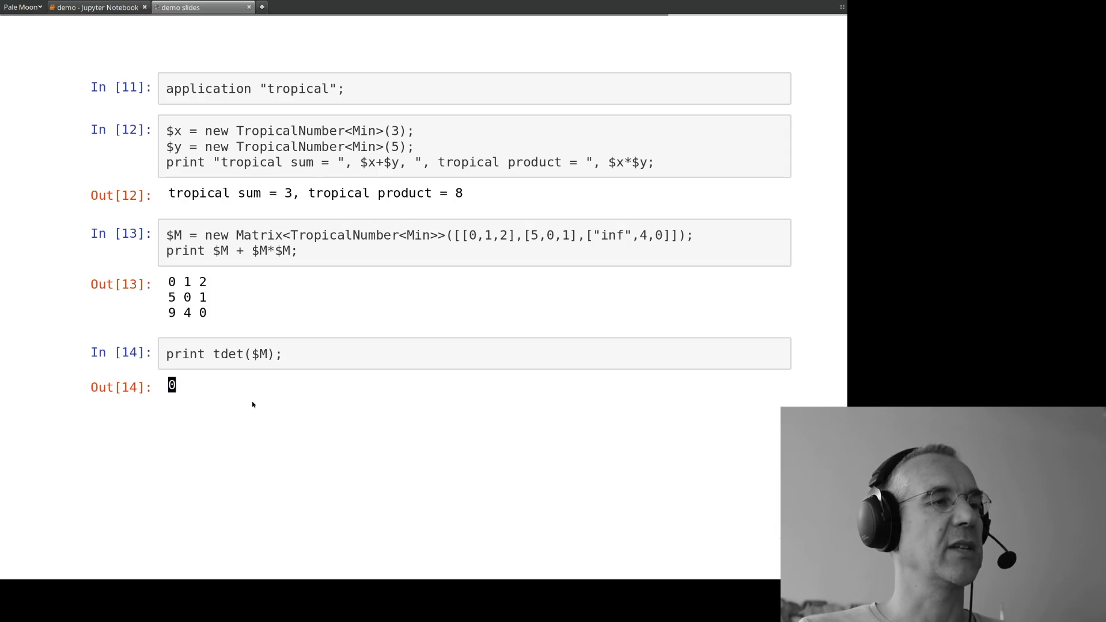
left_click(283, 358)
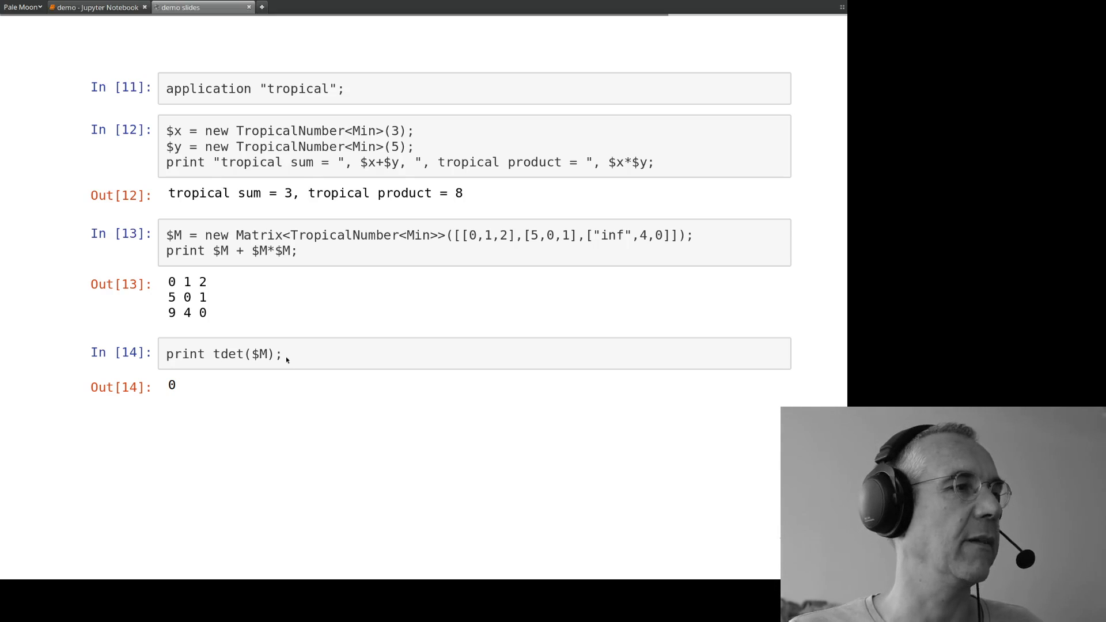
triple_click(248, 358)
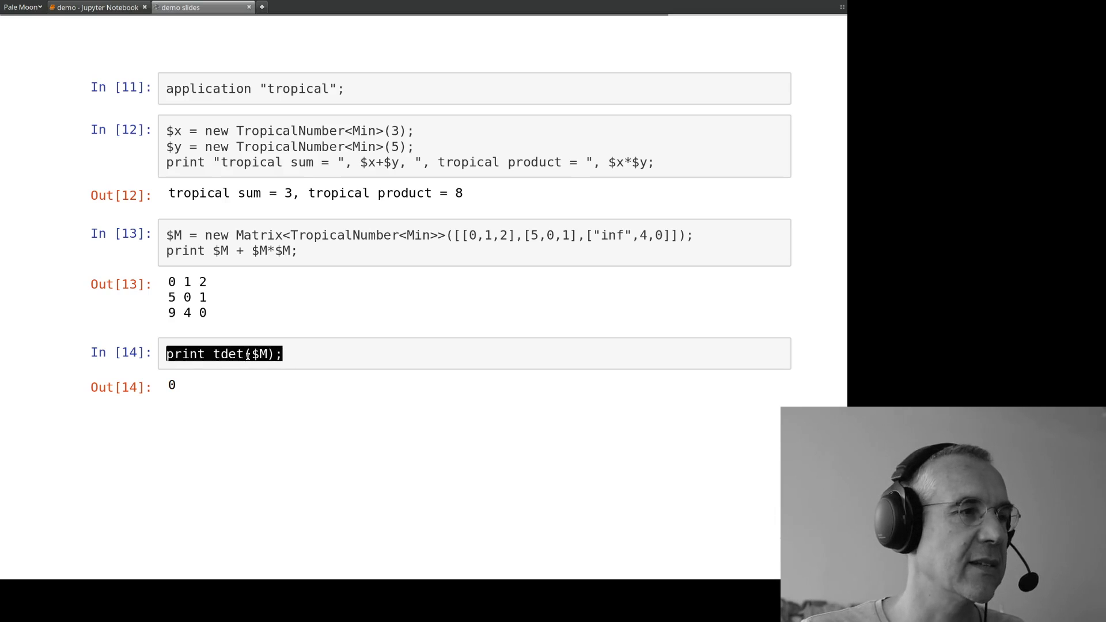
left_click(291, 363)
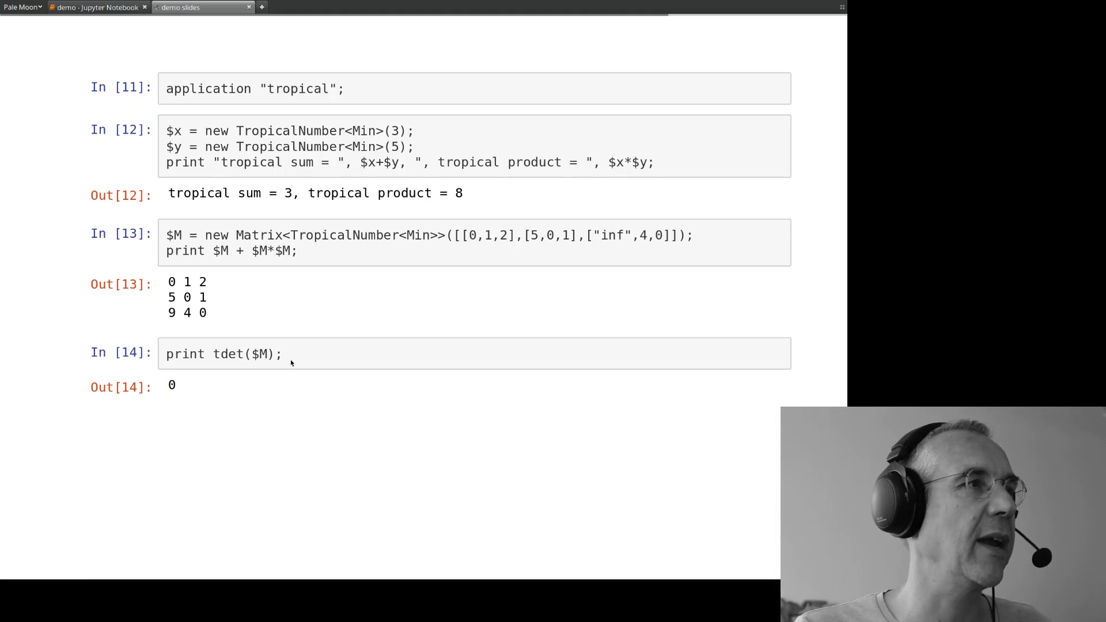
Fade in the 'Book Project: Essentials of Tropical Combinatorics' note and web link below Out[14]
key("space")
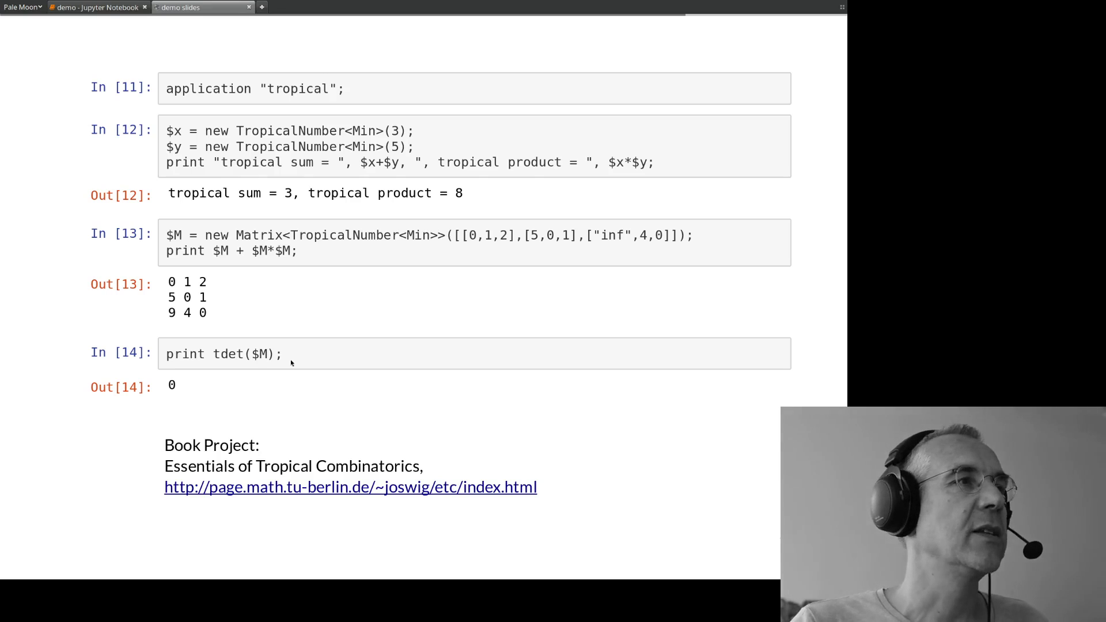
Advance to the section slide 'Polytopes and Linear Programs Over Fields of Rational Functions'
key("Right")
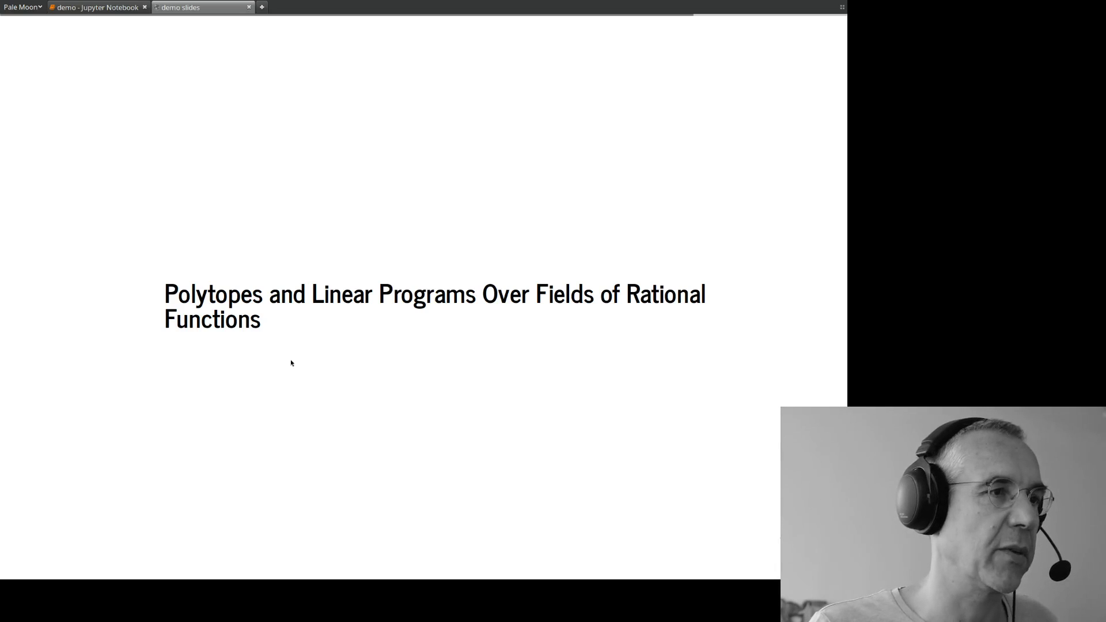
key("space")
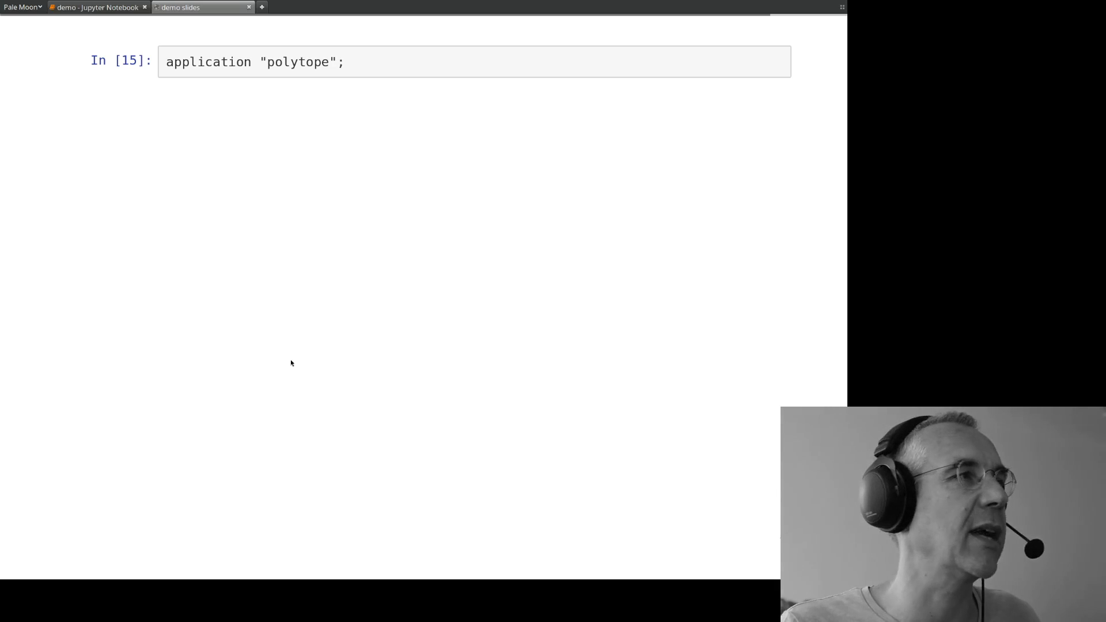
key("space")
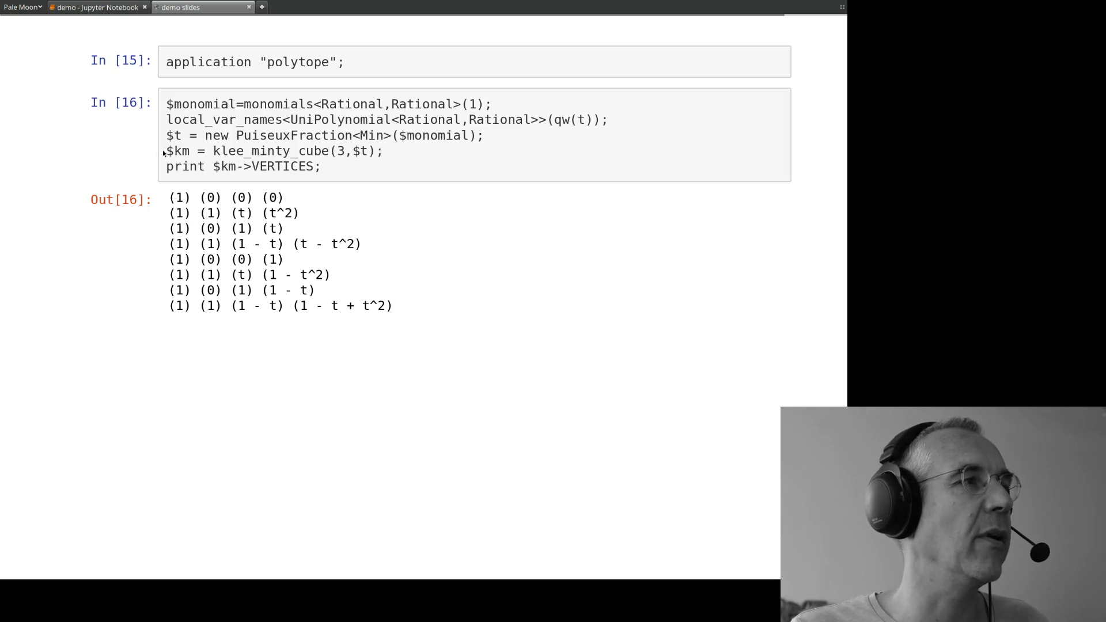
left_click_drag(166, 152, 385, 160)
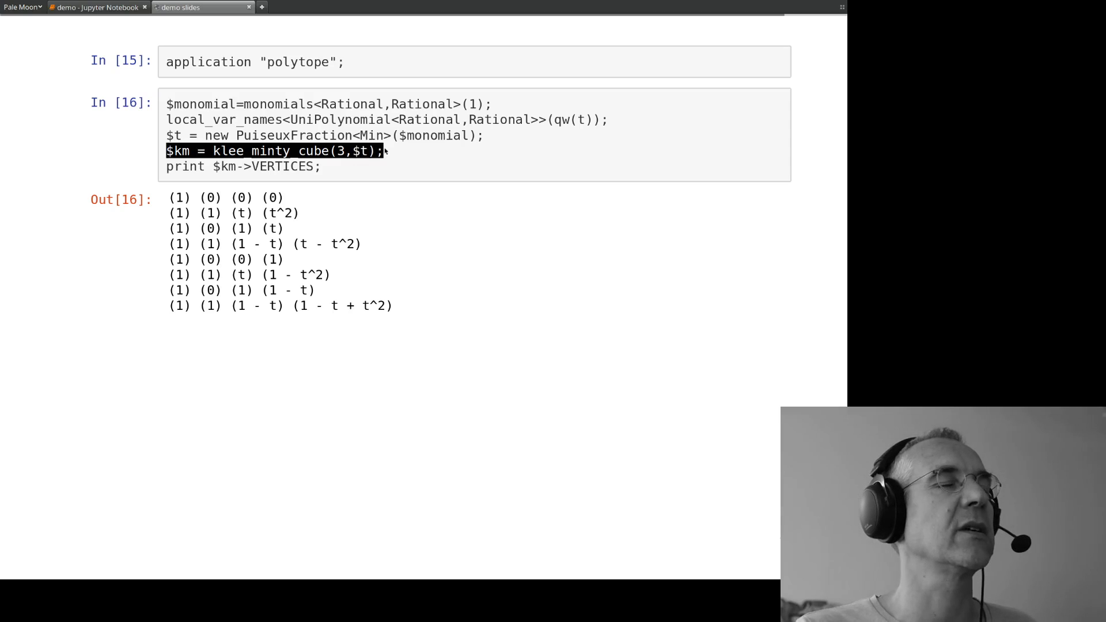
left_click(358, 154)
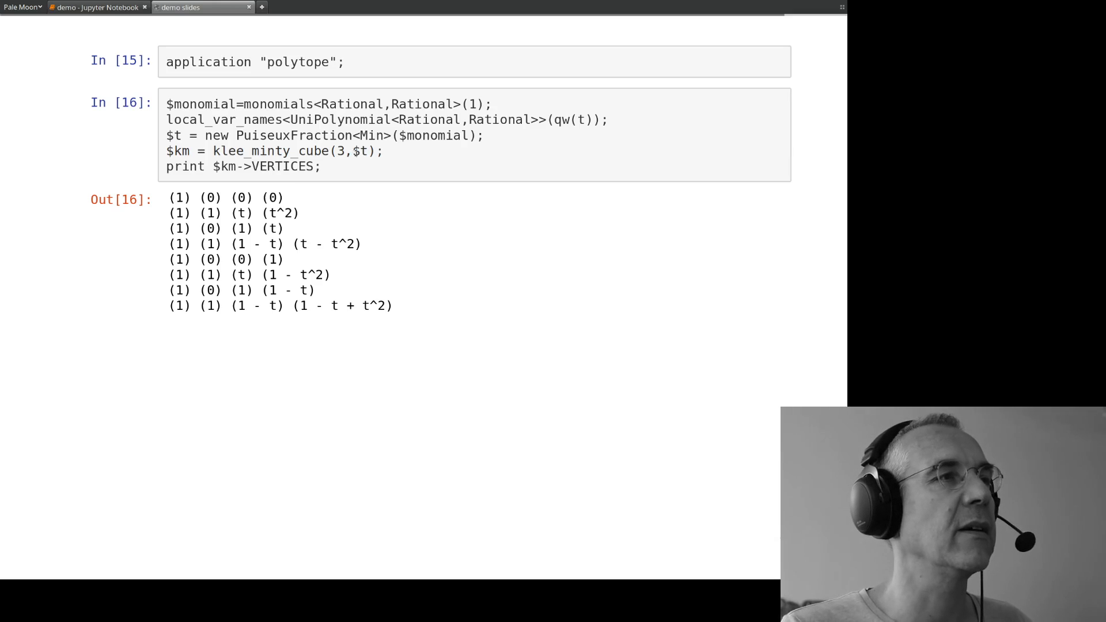
left_click_drag(352, 153, 368, 153)
left_click(413, 155)
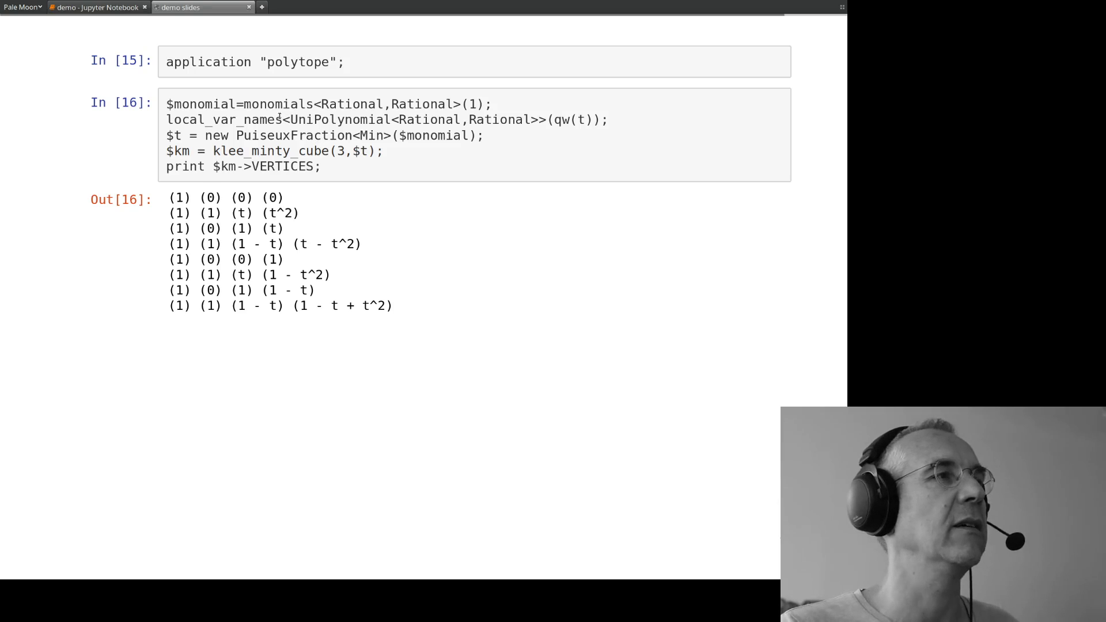
left_click_drag(168, 108, 166, 149)
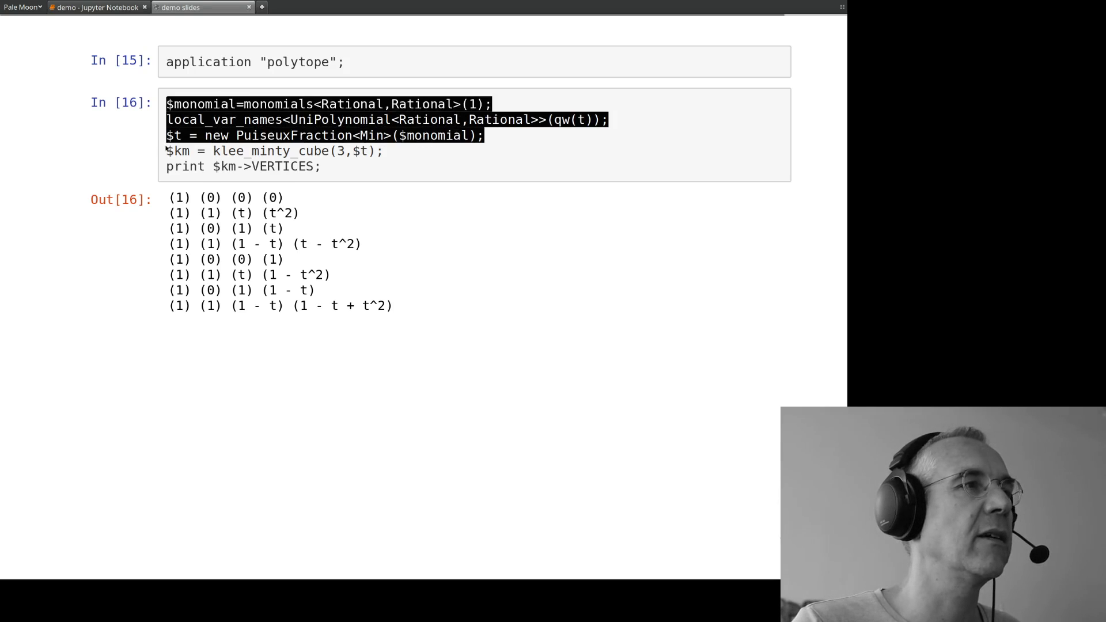
left_click(209, 151)
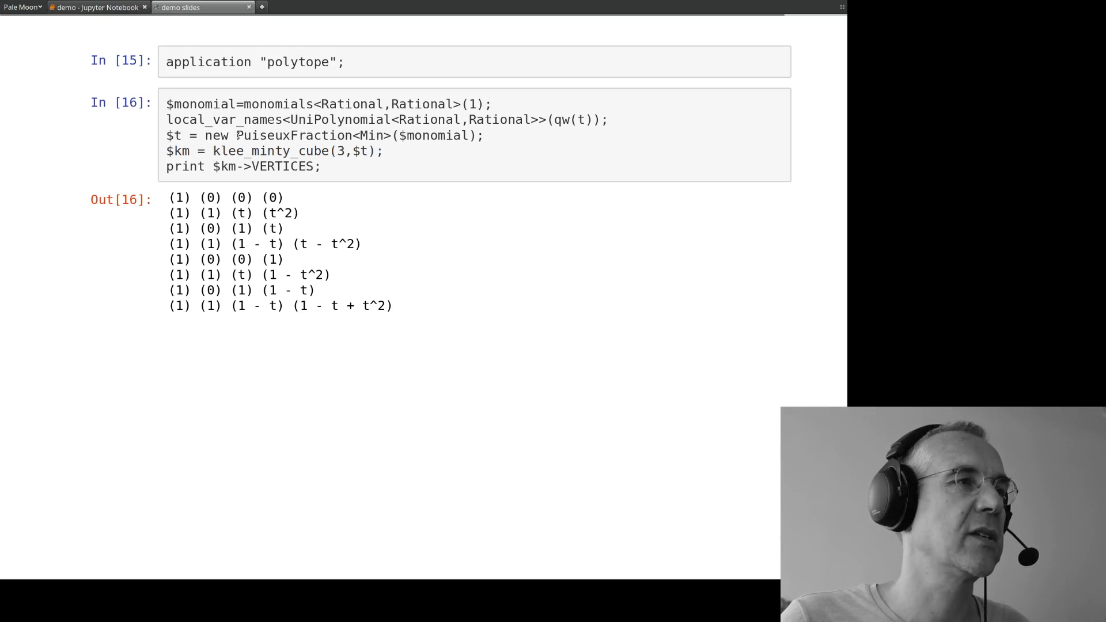
left_click_drag(237, 137, 350, 137)
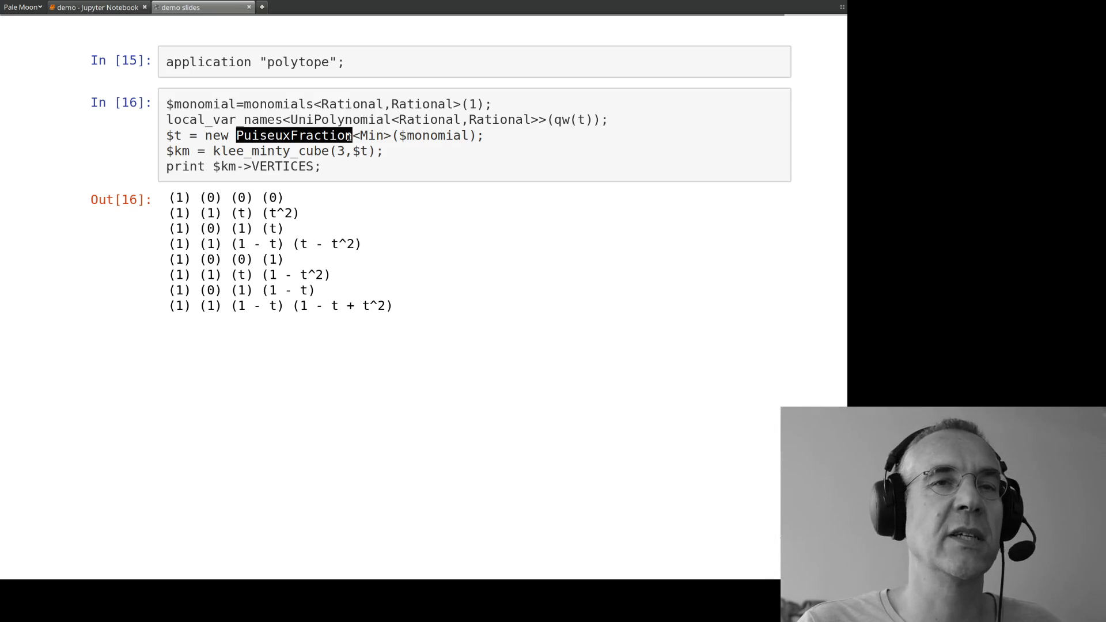
double_click(370, 136)
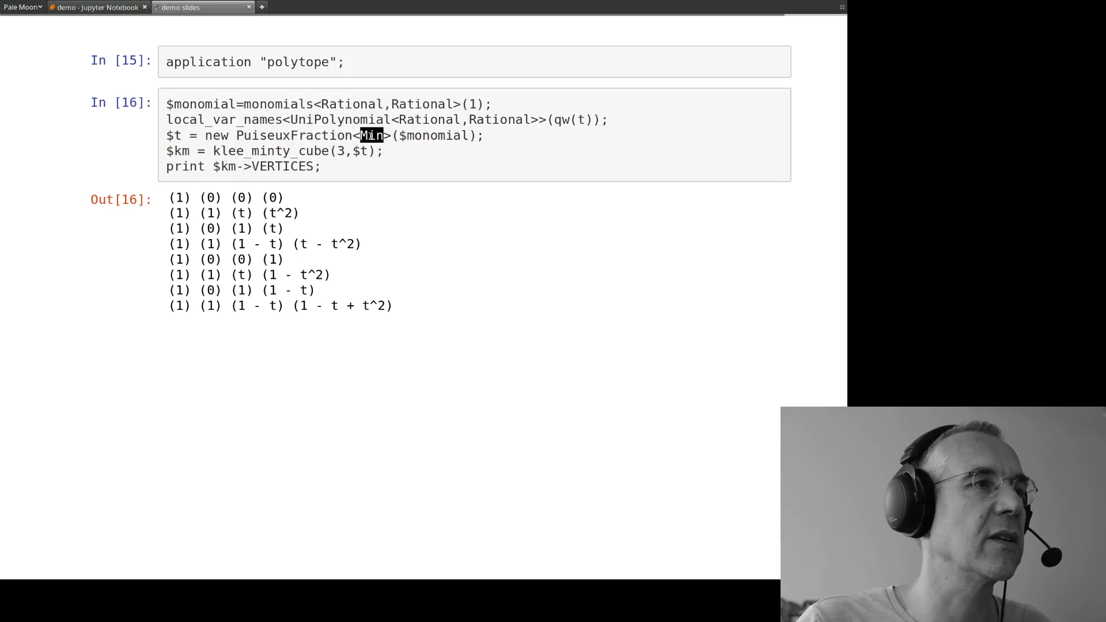
left_click(326, 137)
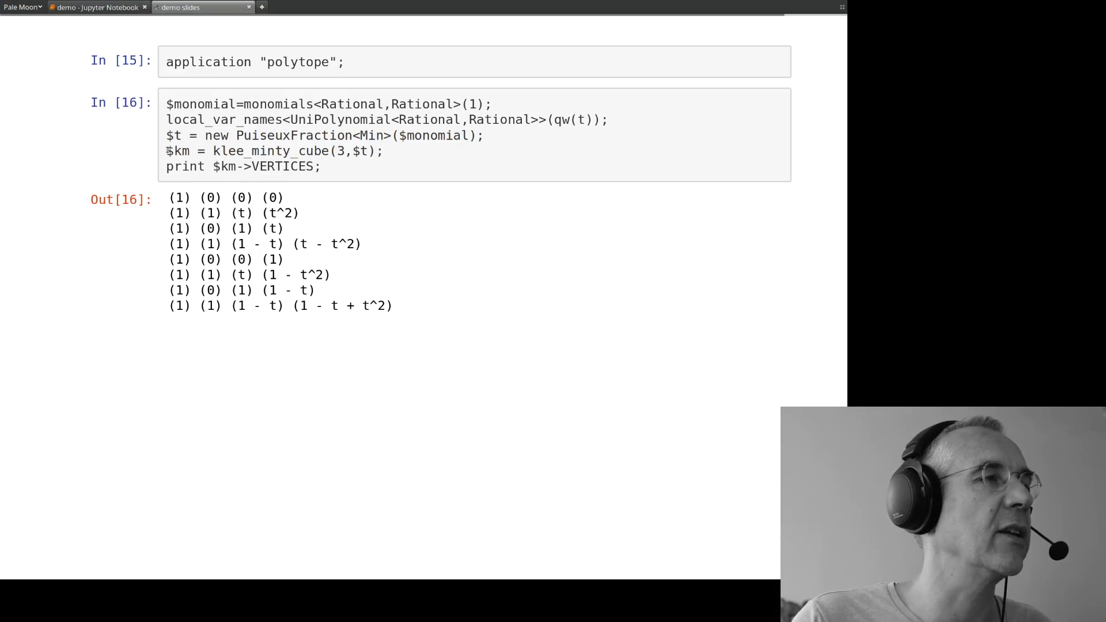
left_click_drag(168, 151, 383, 151)
left_click(341, 150)
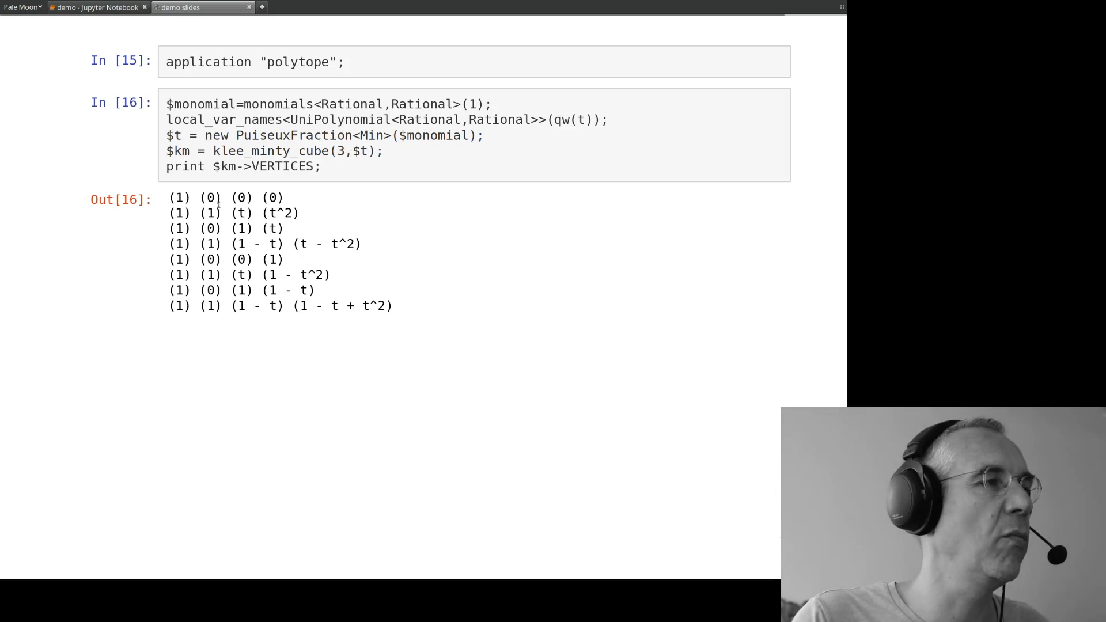
left_click_drag(169, 198, 390, 311)
left_click(395, 308)
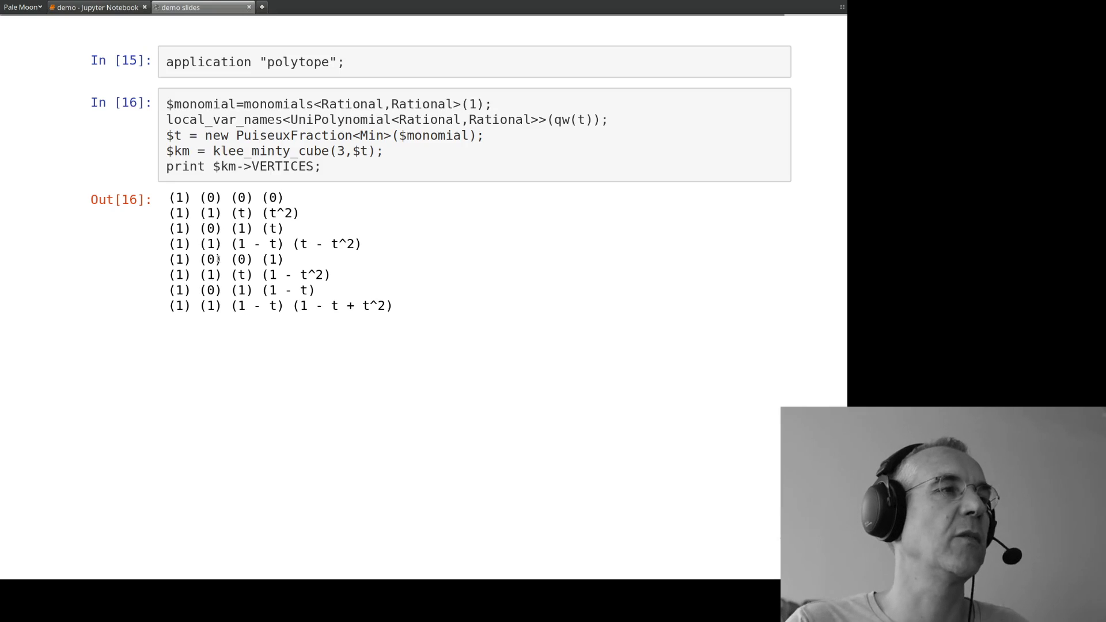
left_click_drag(199, 199, 286, 200)
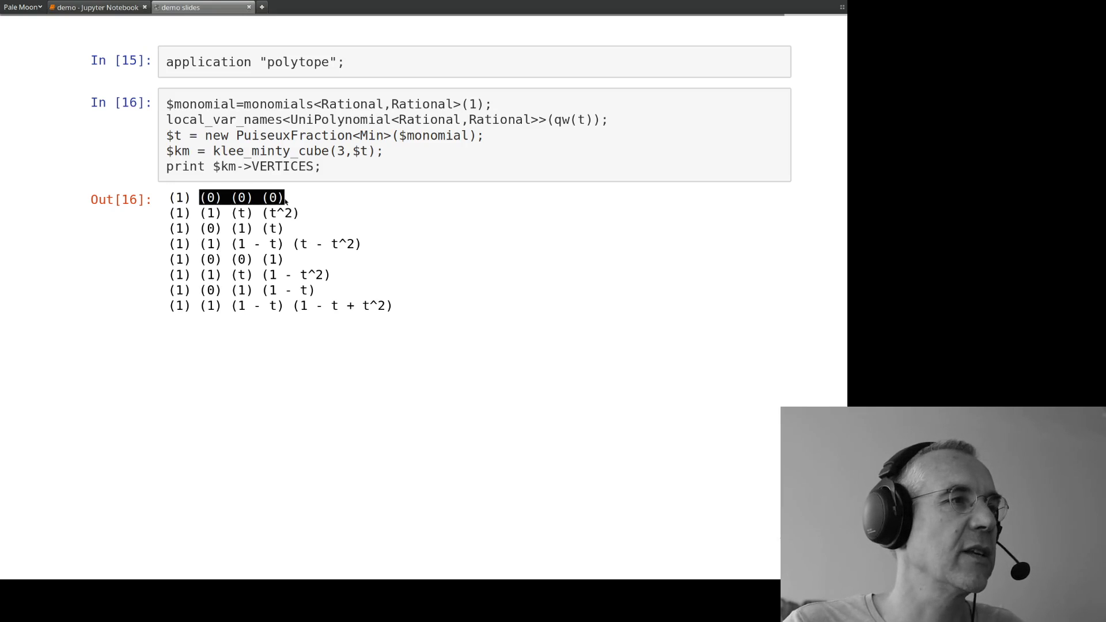
left_click_drag(201, 217, 310, 224)
left_click(241, 213)
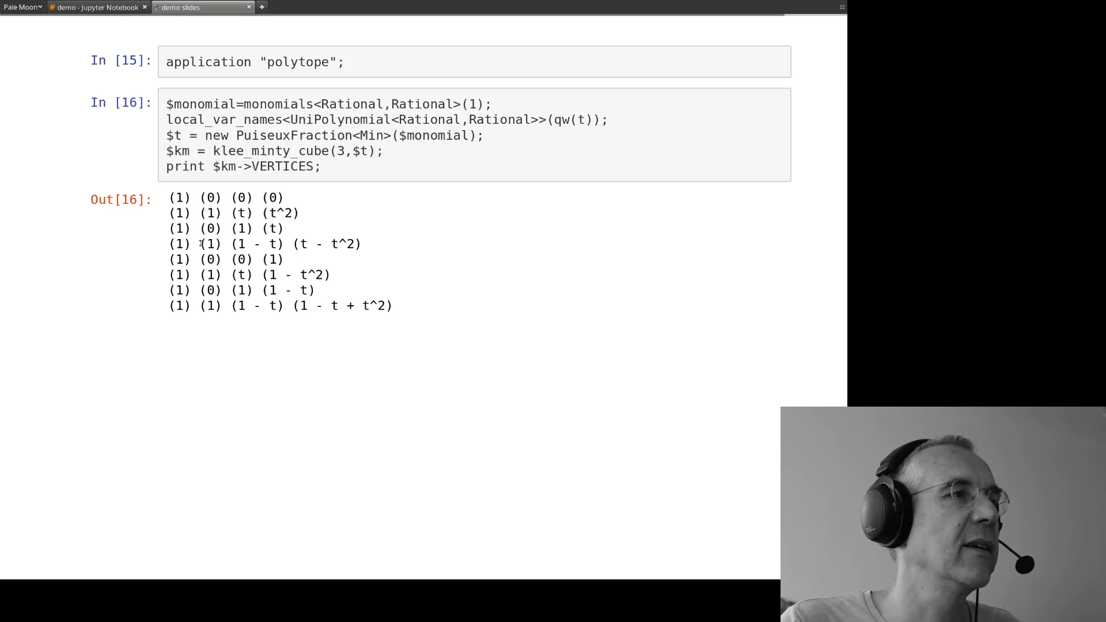
left_click_drag(201, 244, 361, 246)
left_click_drag(201, 259, 256, 260)
left_click(225, 288)
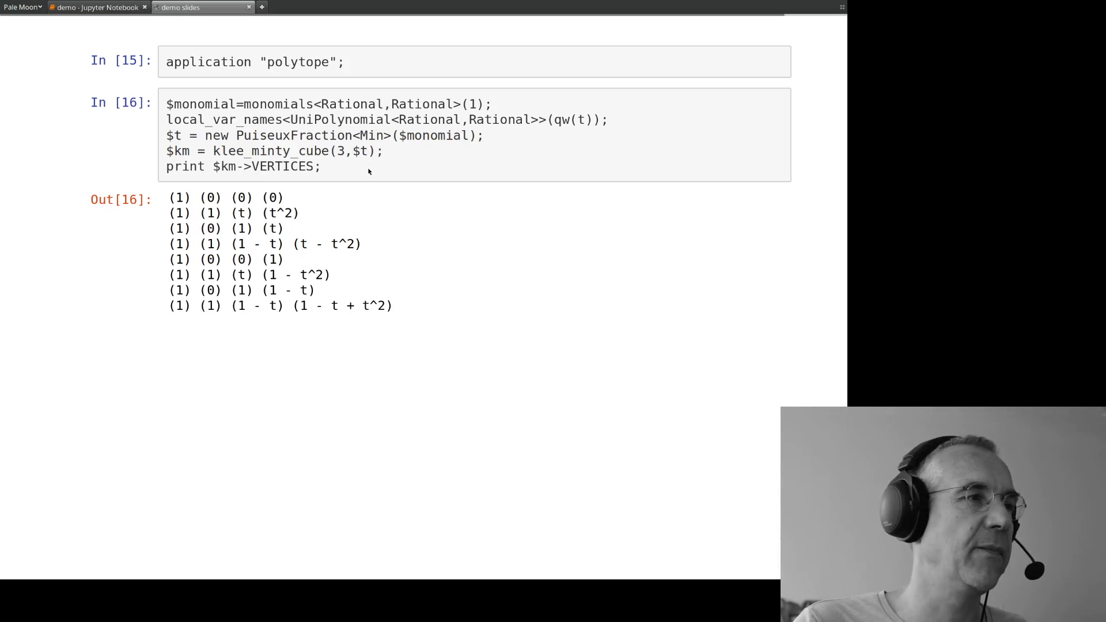
Reveal In [17] print $km->FACETS; with its six facet rows in Out[17]
key("space")
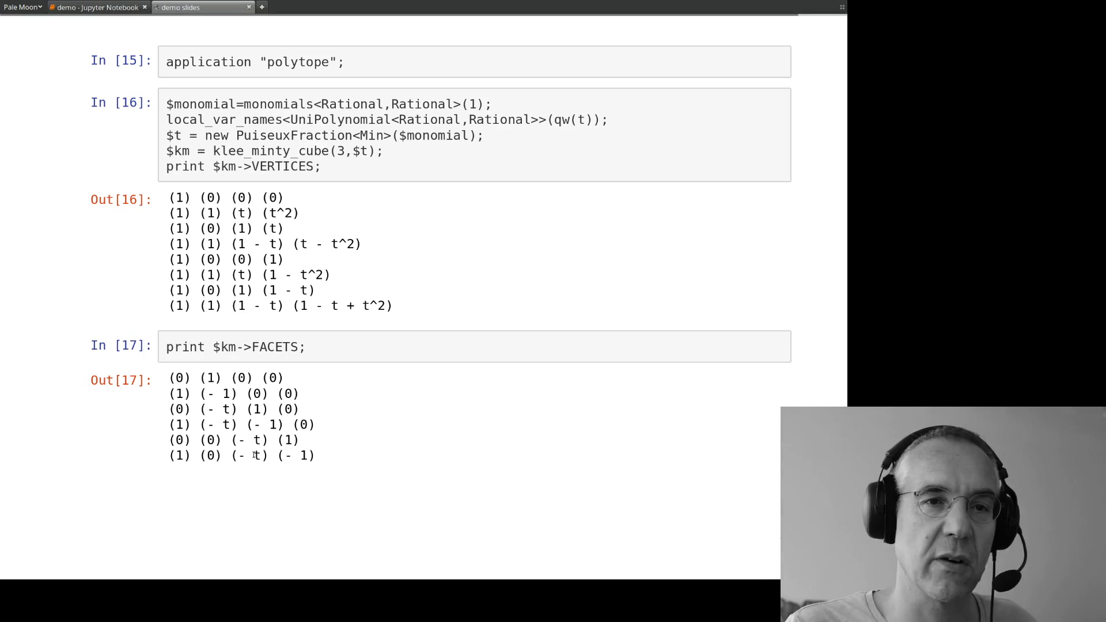
scroll(254, 455, "up", 1)
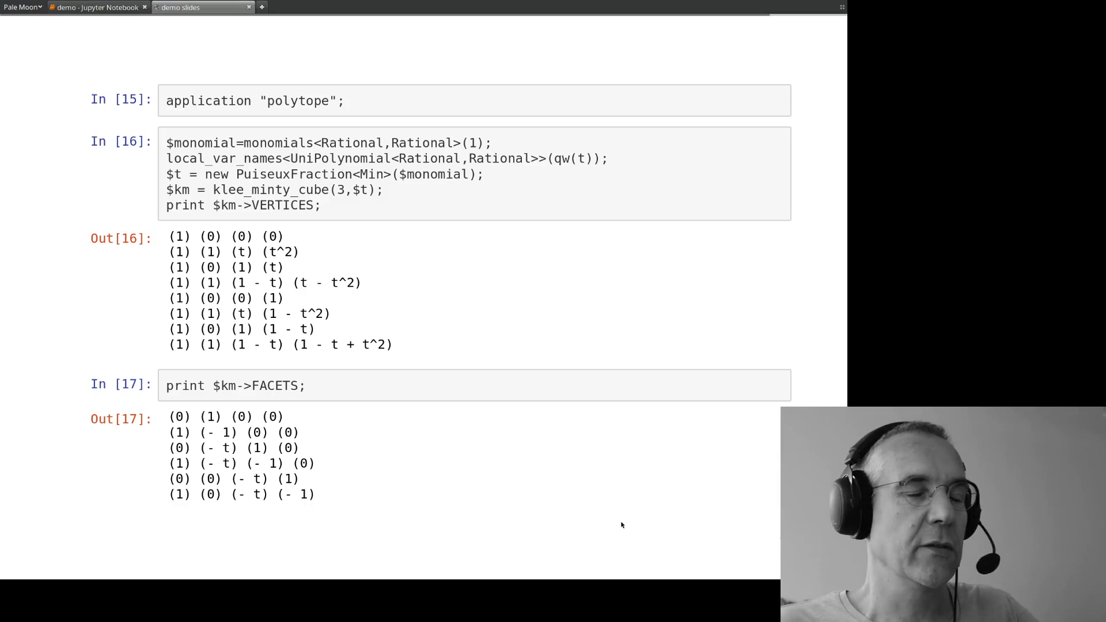
Reveal VOLUME (1 -2*t + t^2), its value 9801/10000 at 1/100, and 0.98932345032676 at 0.0053526
key("space")
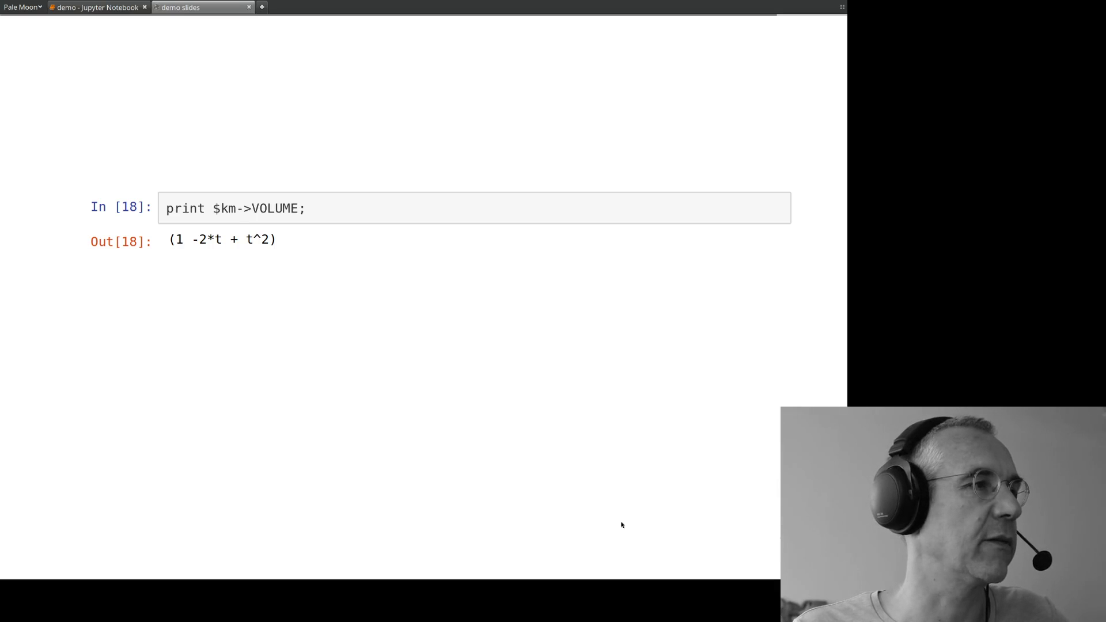
key("space")
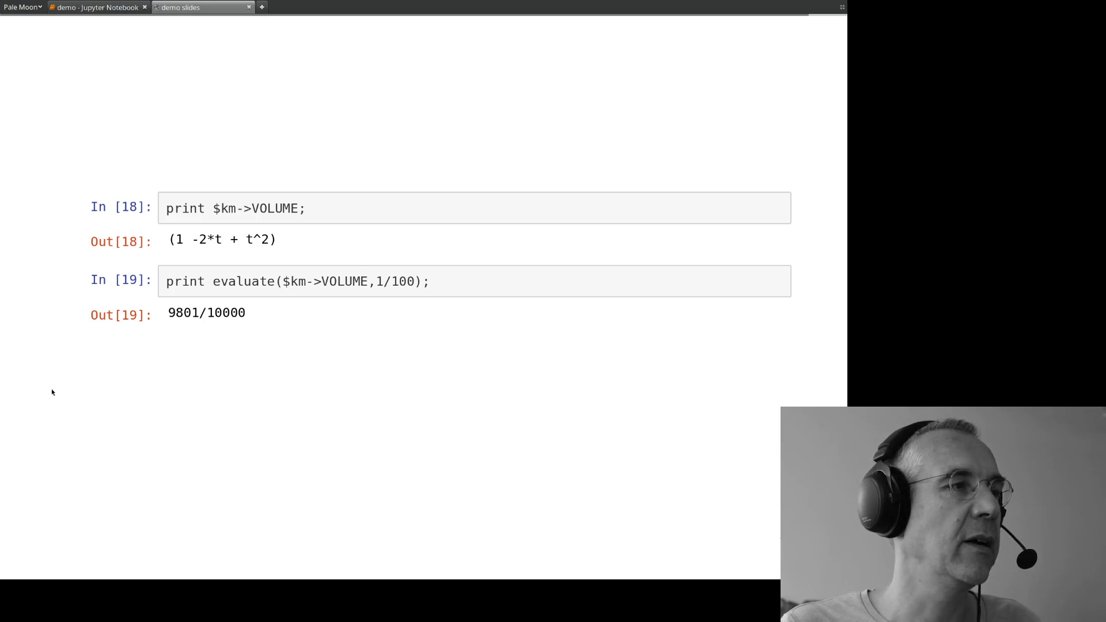
key("space")
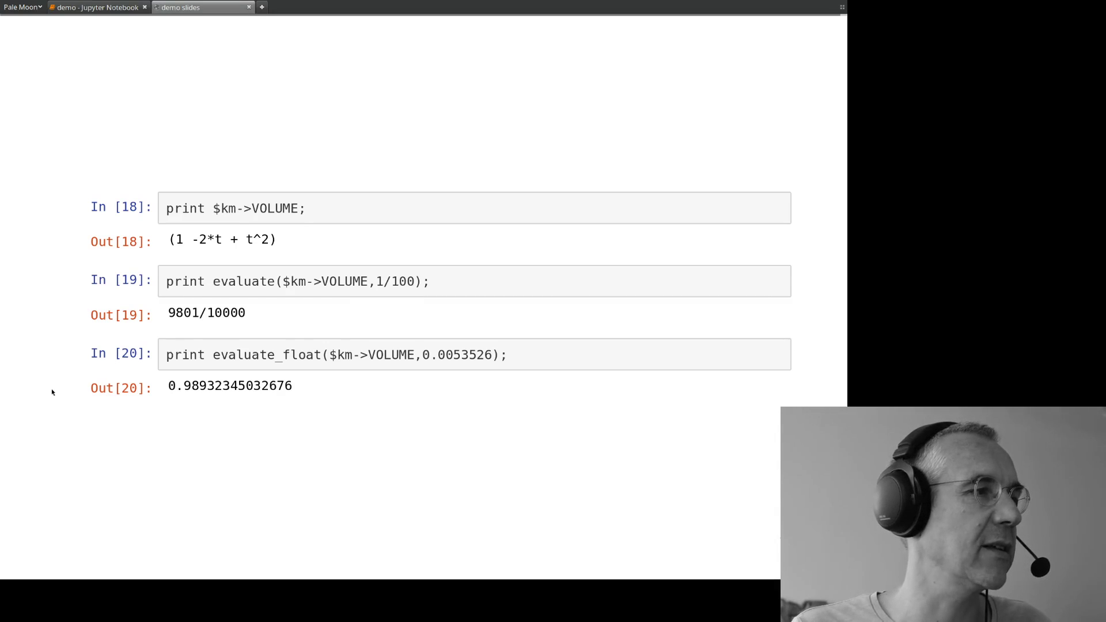
Scroll to In [21] help "long_and_winding"; and highlight the function name long_and_winding
scroll(52, 392, "down", 8)
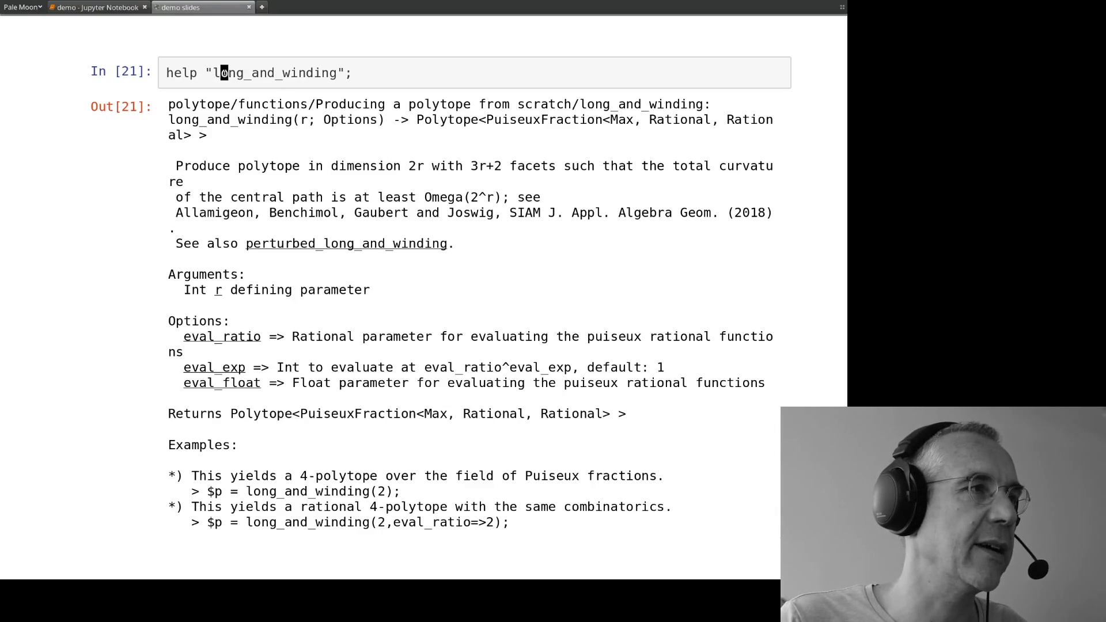
left_click_drag(213, 73, 336, 76)
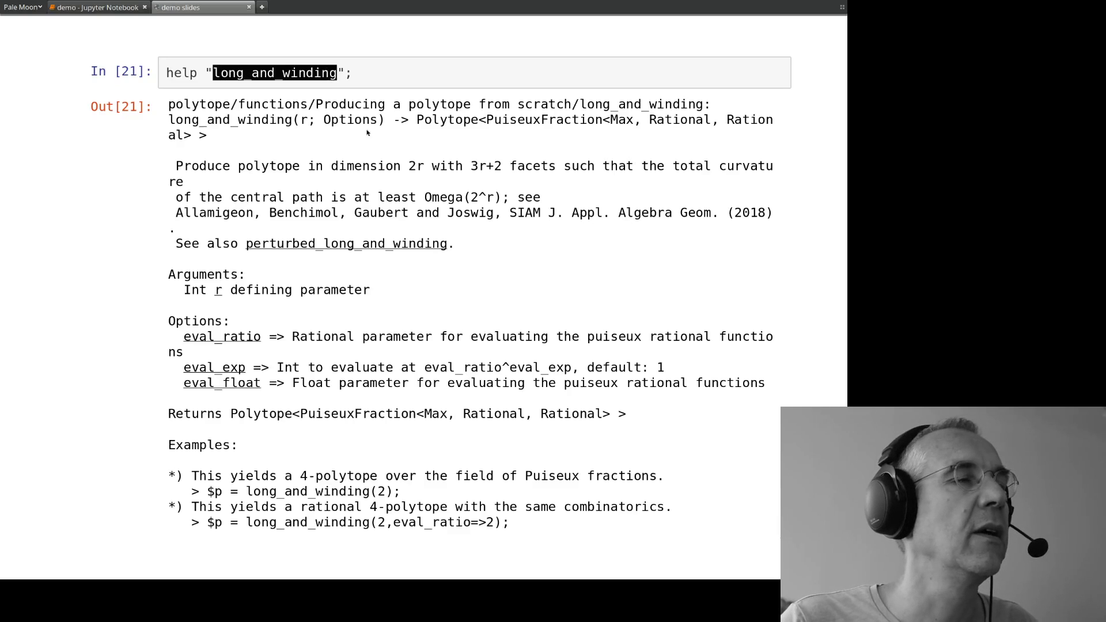
left_click(391, 172)
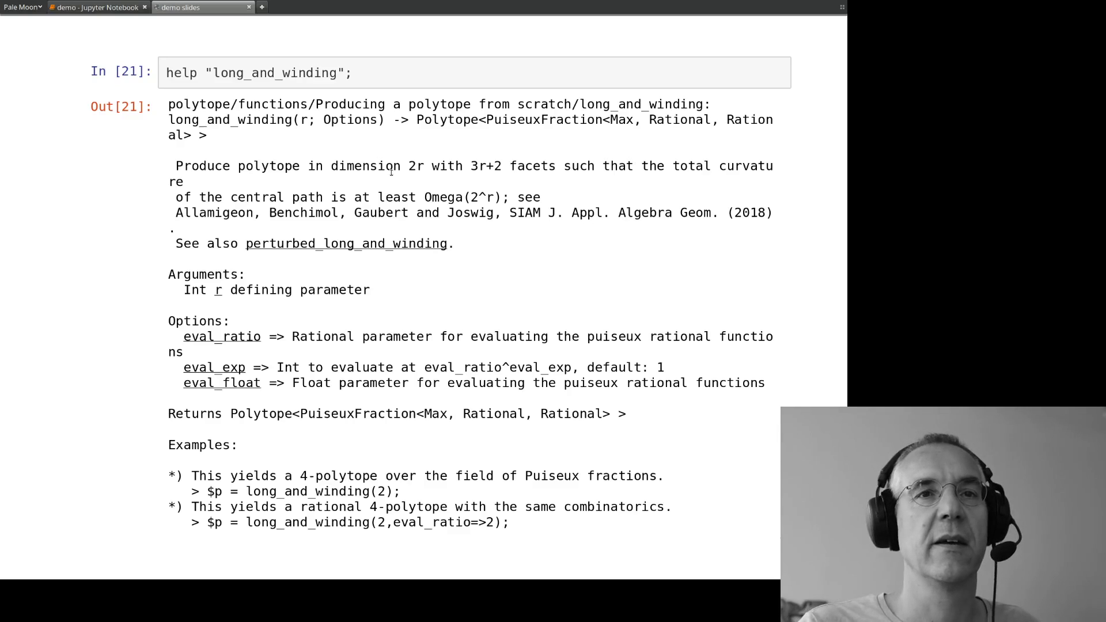